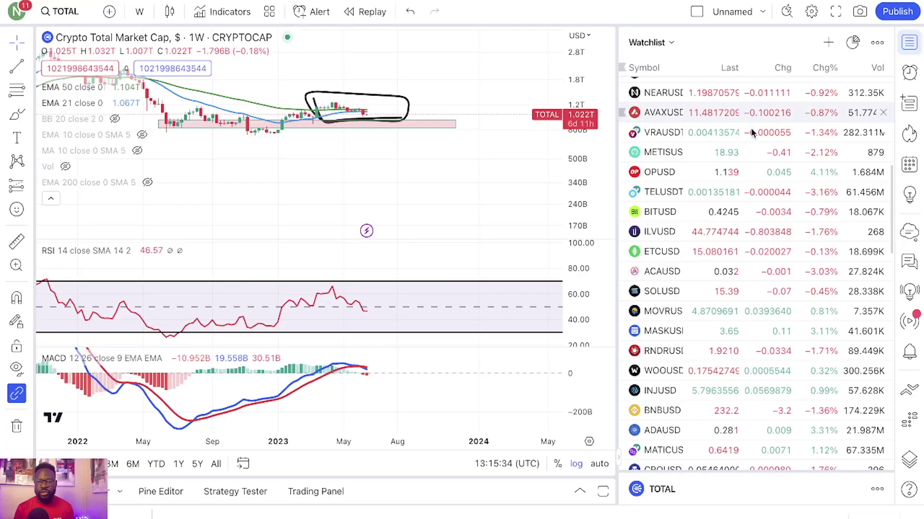
- Hide the watchlist and remove all existing drawings from the weekly TOTAL crypto market cap chart
{"action": "scroll", "coordinate": [735, 140], "scroll_direction": "up", "scroll_amount": 10}
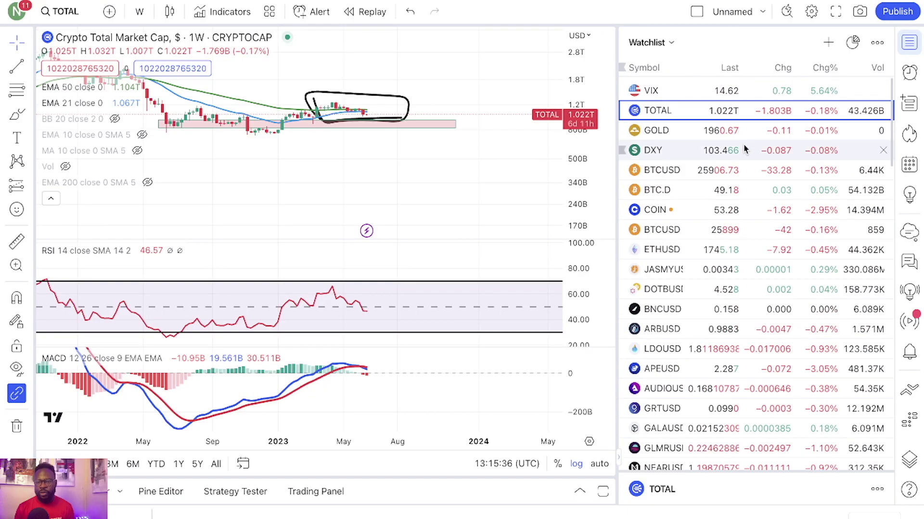
{"action": "left_click", "coordinate": [904, 46]}
{"action": "scroll", "coordinate": [648, 191], "scroll_direction": "down", "scroll_amount": 4}
{"action": "scroll", "coordinate": [648, 191], "scroll_direction": "down", "scroll_amount": 2}
{"action": "right_click", "coordinate": [412, 82]}
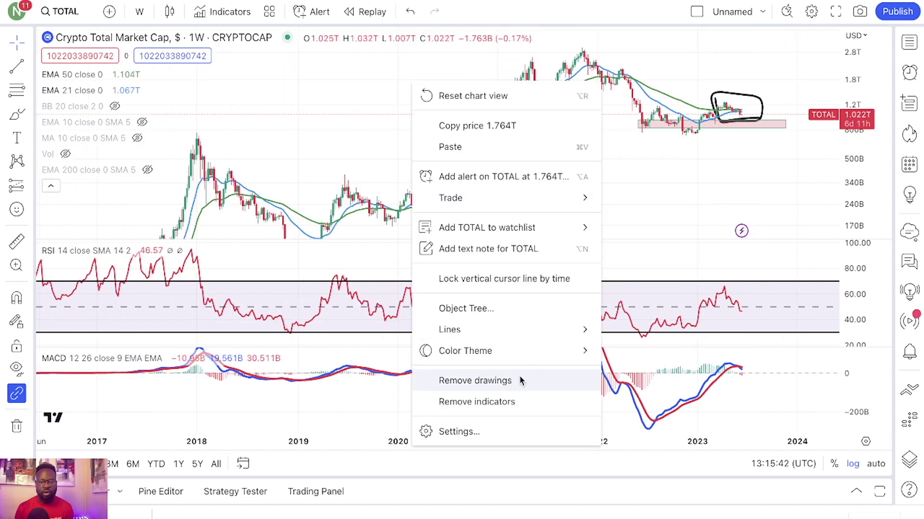
{"action": "left_click", "coordinate": [506, 381]}
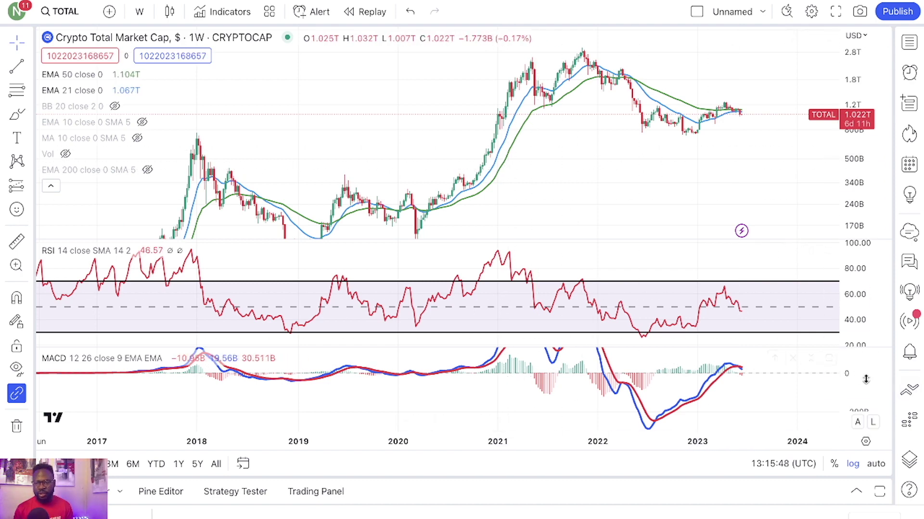
- Hide the MACD and RSI indicators and enlarge the price pane
{"action": "left_click_drag", "start_coordinate": [866, 378], "coordinate": [866, 391]}
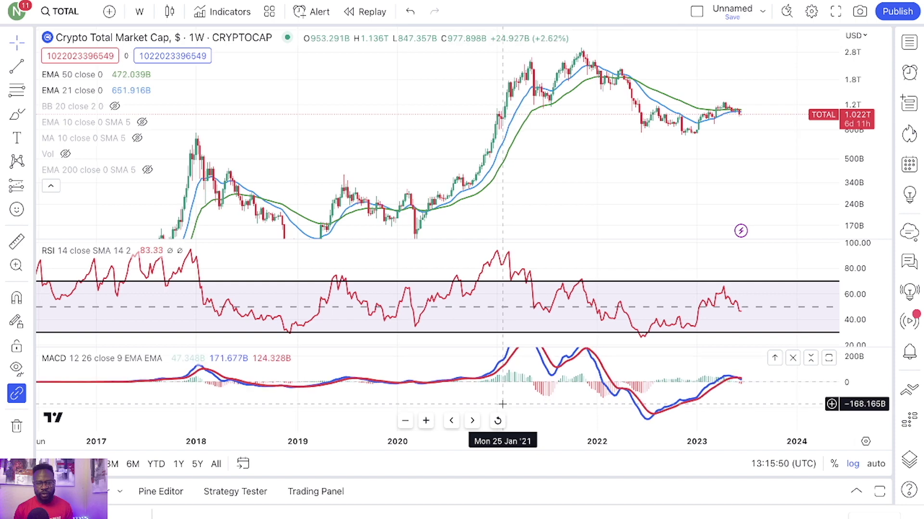
{"action": "scroll", "coordinate": [692, 161], "scroll_direction": "up", "scroll_amount": 1}
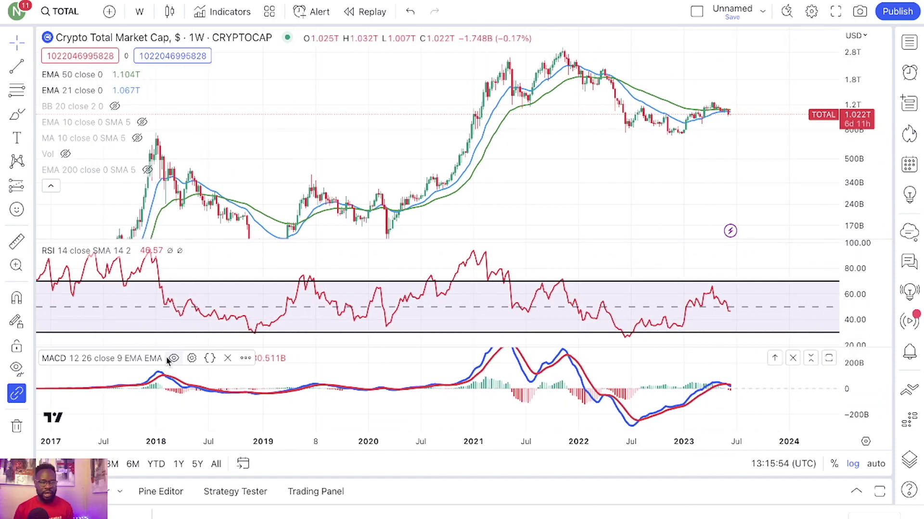
{"action": "left_click", "coordinate": [174, 359]}
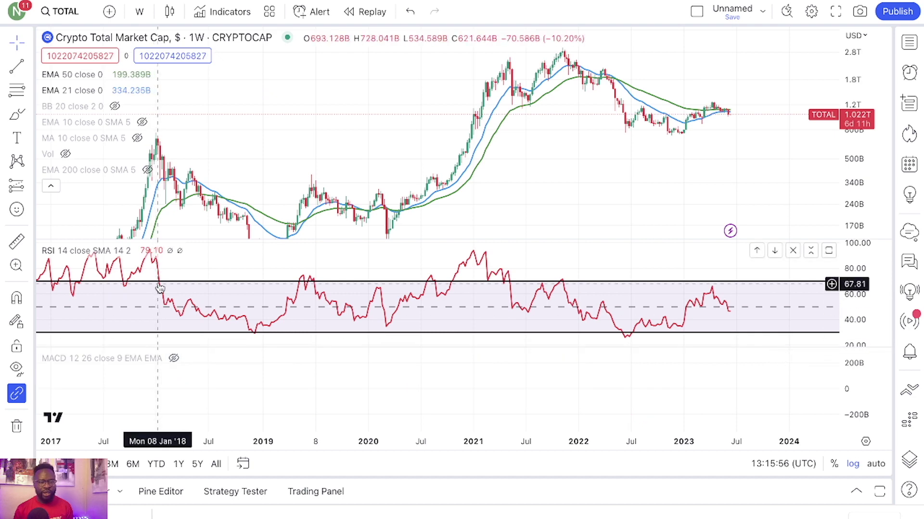
{"action": "left_click", "coordinate": [144, 251]}
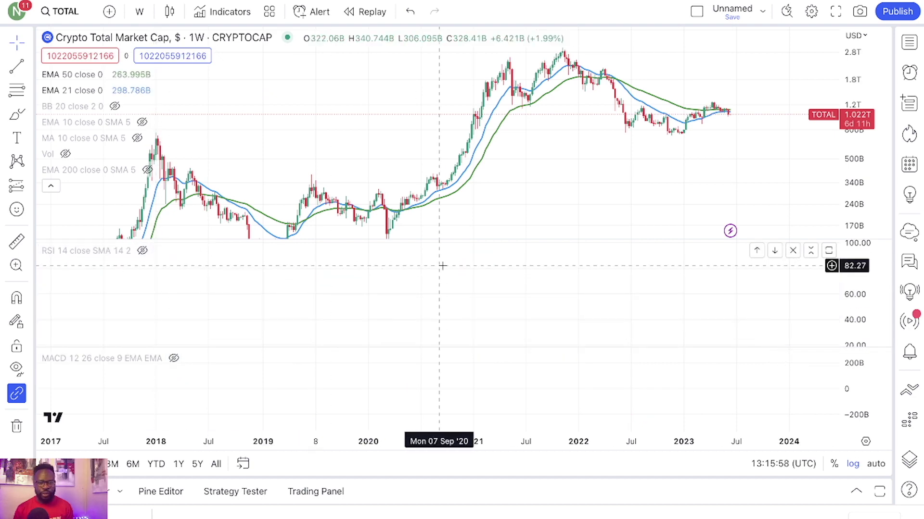
{"action": "left_click_drag", "start_coordinate": [457, 242], "coordinate": [456, 278]}
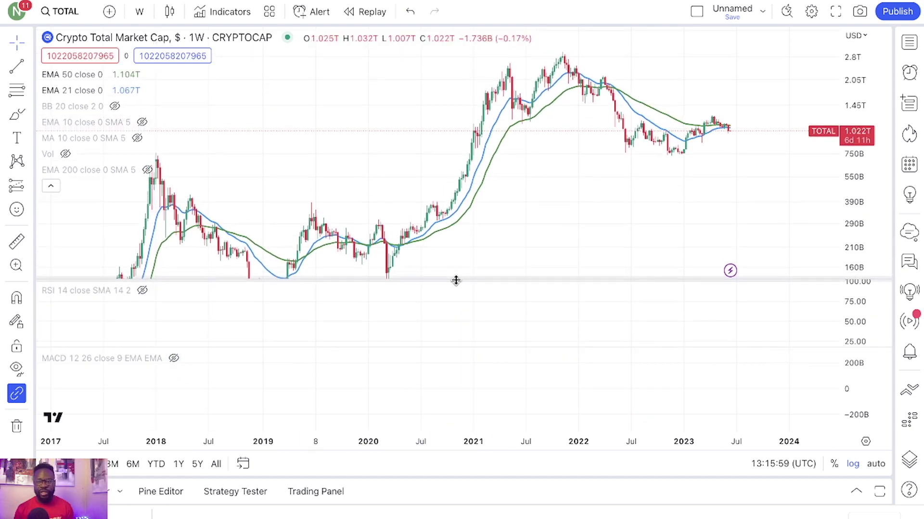
{"action": "scroll", "coordinate": [560, 209], "scroll_direction": "up", "scroll_amount": 1}
{"action": "scroll", "coordinate": [560, 210], "scroll_direction": "up", "scroll_amount": 2}
- Hide the EMA 21 and EMA 50 lines so only candlesticks remain on the price chart
{"action": "mouse_move", "coordinate": [86, 126]}
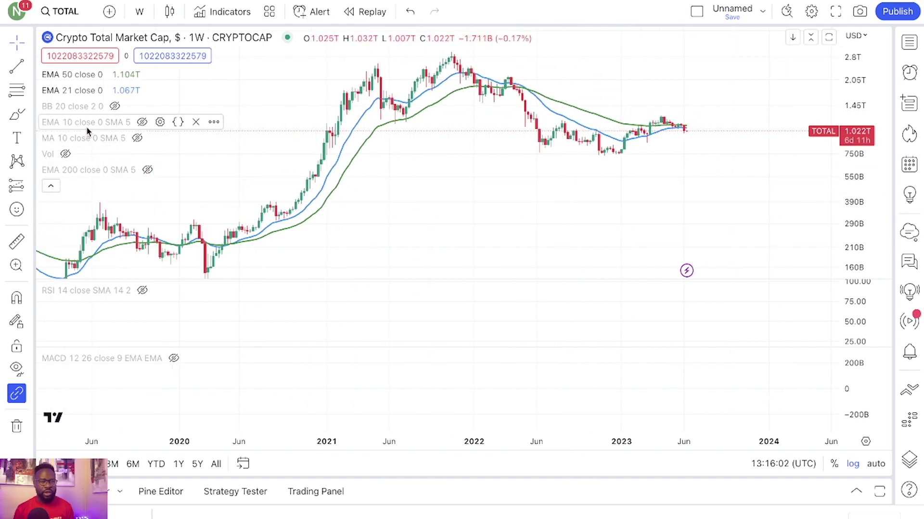
{"action": "left_click", "coordinate": [113, 91]}
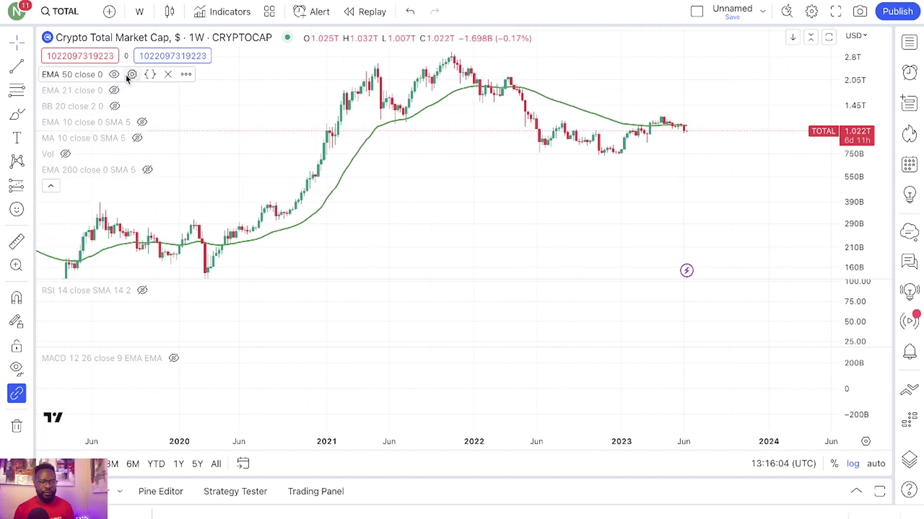
{"action": "left_click", "coordinate": [114, 74]}
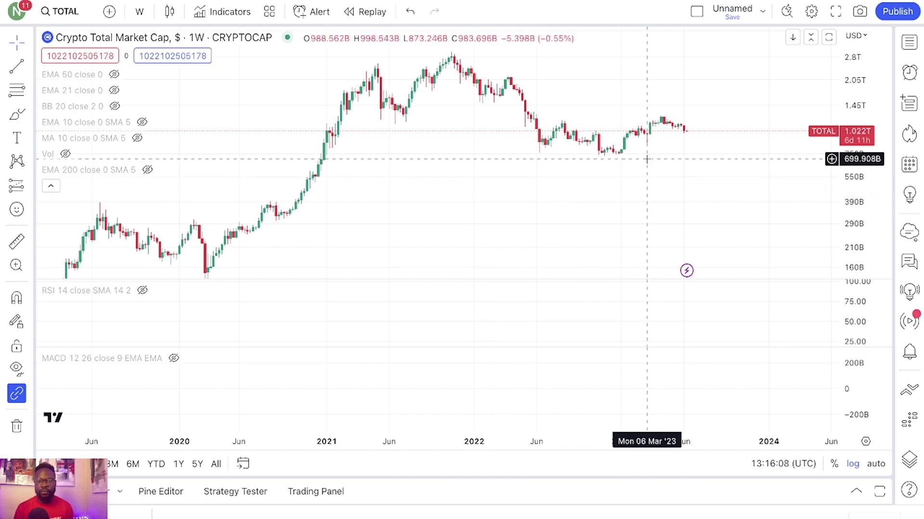
{"action": "scroll", "coordinate": [674, 159], "scroll_direction": "down", "scroll_amount": 2}
{"action": "left_click_drag", "start_coordinate": [853, 161], "coordinate": [723, 186]}
{"action": "scroll", "coordinate": [691, 144], "scroll_direction": "up", "scroll_amount": 3}
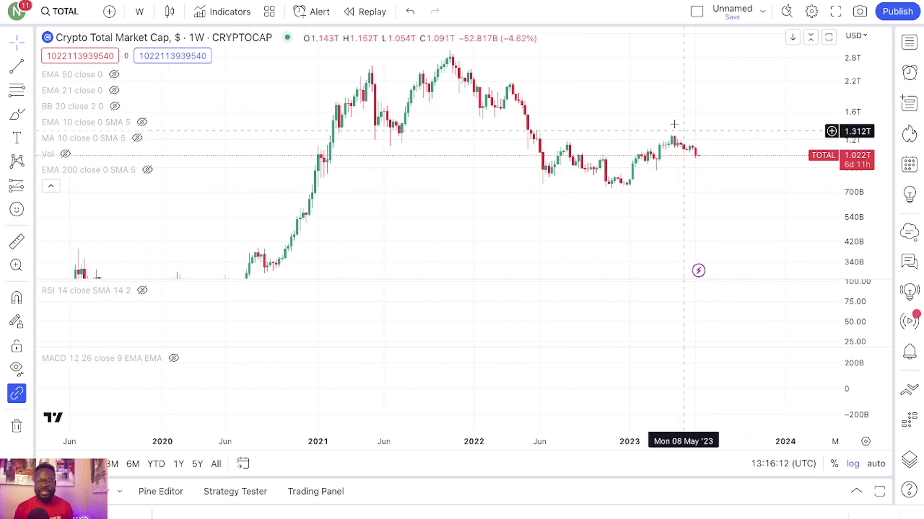
{"action": "mouse_move", "coordinate": [101, 106]}
{"action": "left_click", "coordinate": [16, 68]}
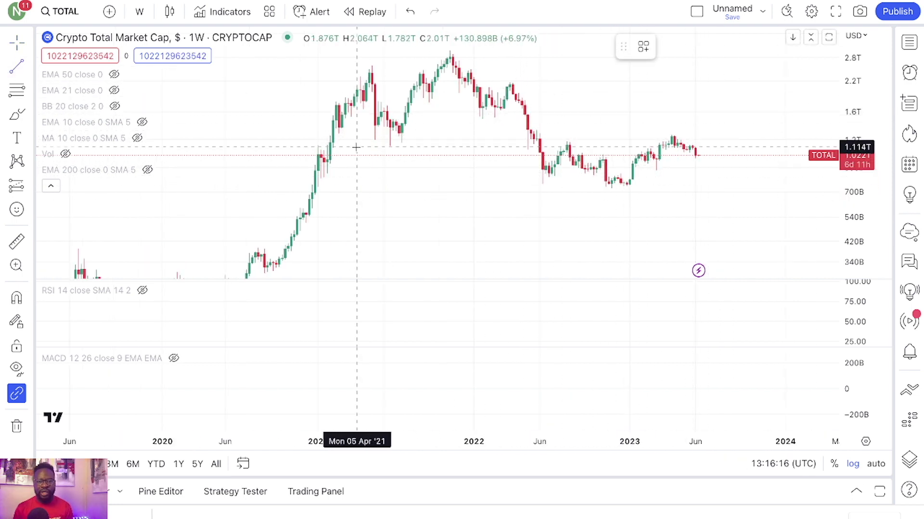
{"action": "left_click", "coordinate": [308, 143]}
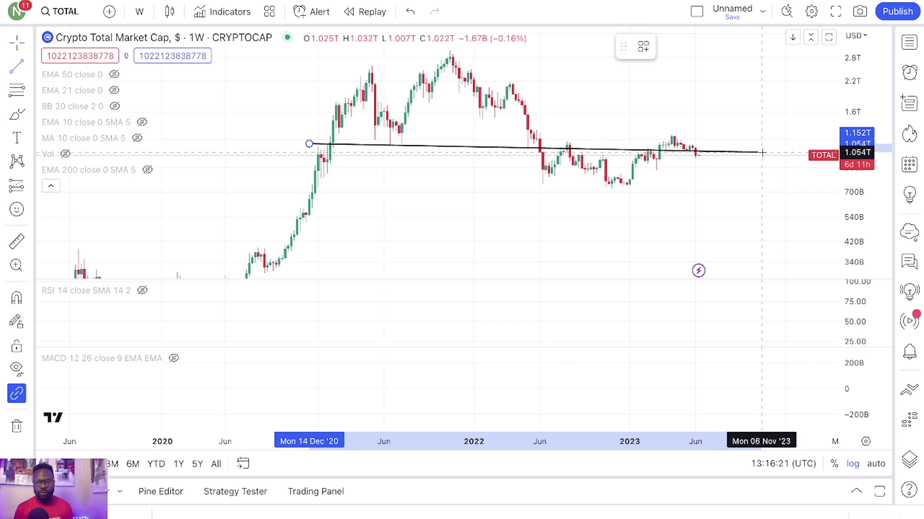
{"action": "left_click", "coordinate": [691, 128]}
{"action": "left_click", "coordinate": [832, 46]}
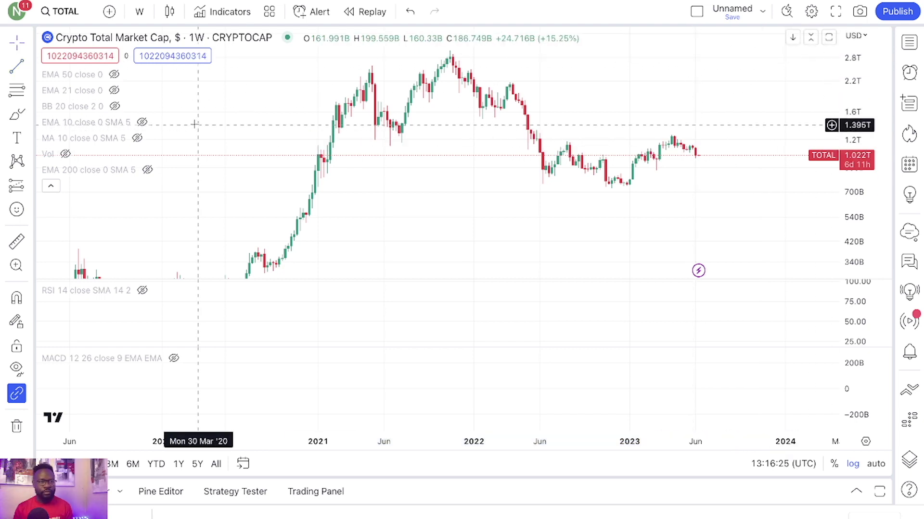
- Draw a horizontal ray starting at 23 Nov 2020 at about 1.033T
{"action": "left_click", "coordinate": [31, 67]}
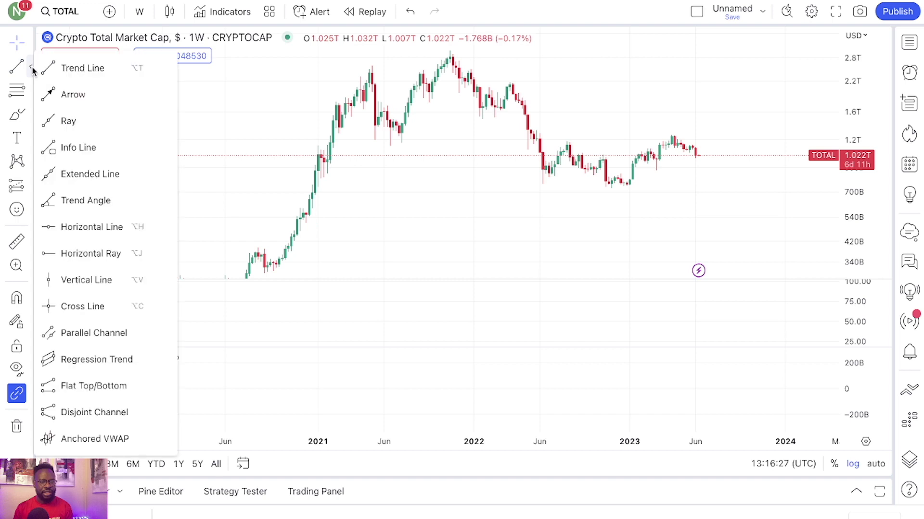
{"action": "left_click", "coordinate": [41, 255]}
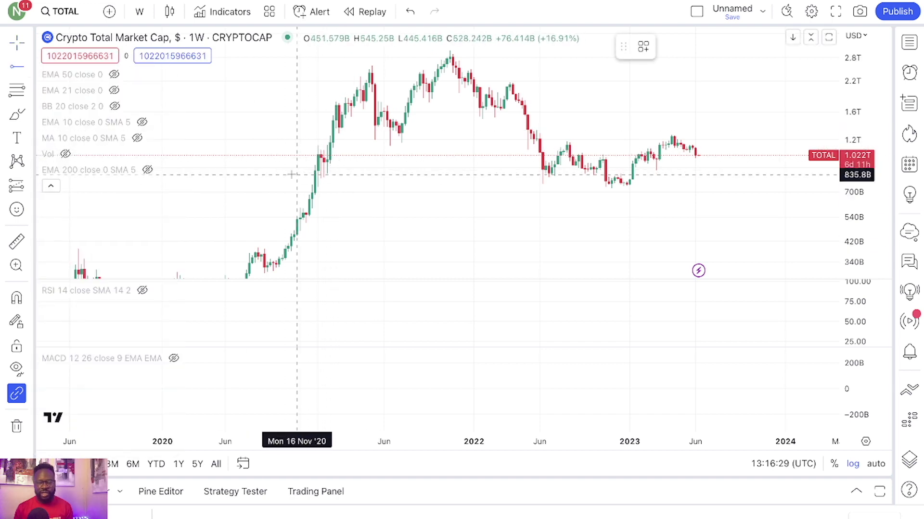
{"action": "left_click", "coordinate": [297, 159]}
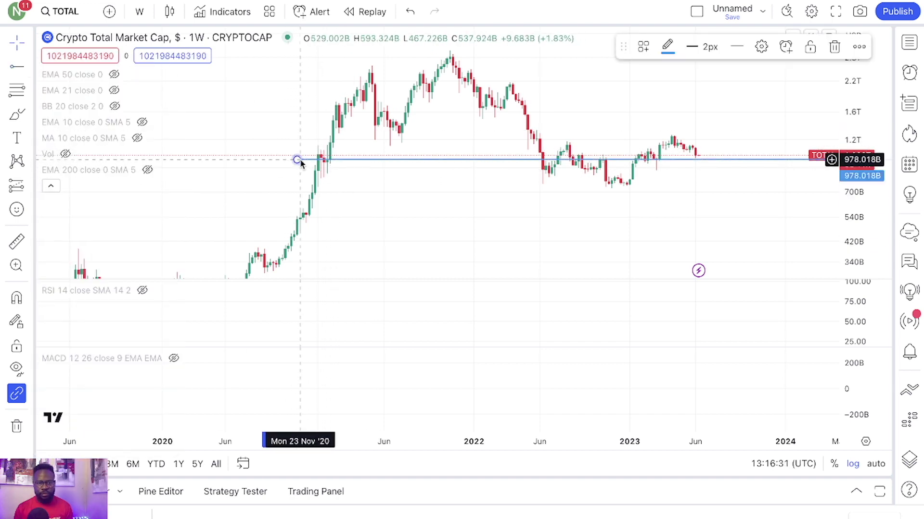
{"action": "left_click_drag", "start_coordinate": [299, 161], "coordinate": [301, 159]}
{"action": "scroll", "coordinate": [491, 156], "scroll_direction": "up", "scroll_amount": 2}
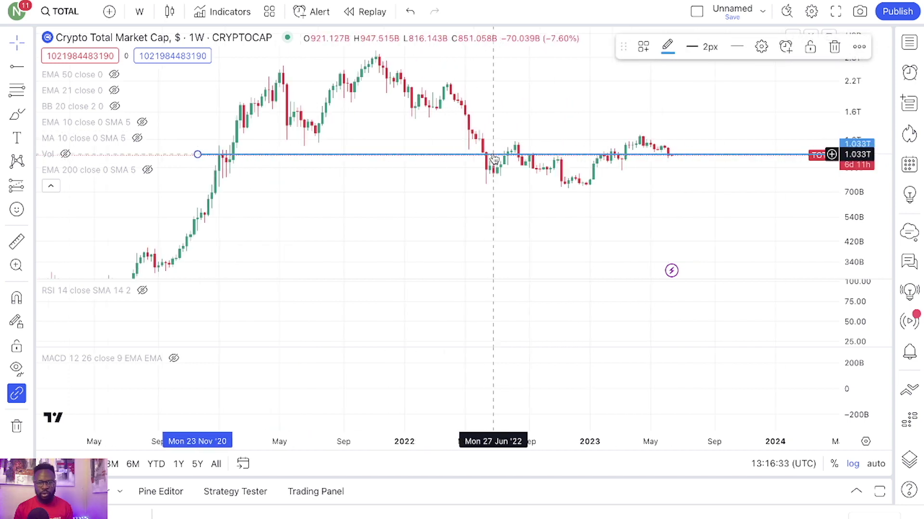
- Move the horizontal ray up to about 1.123T, starting in late December 2020
{"action": "left_click_drag", "start_coordinate": [561, 116], "coordinate": [618, 120]}
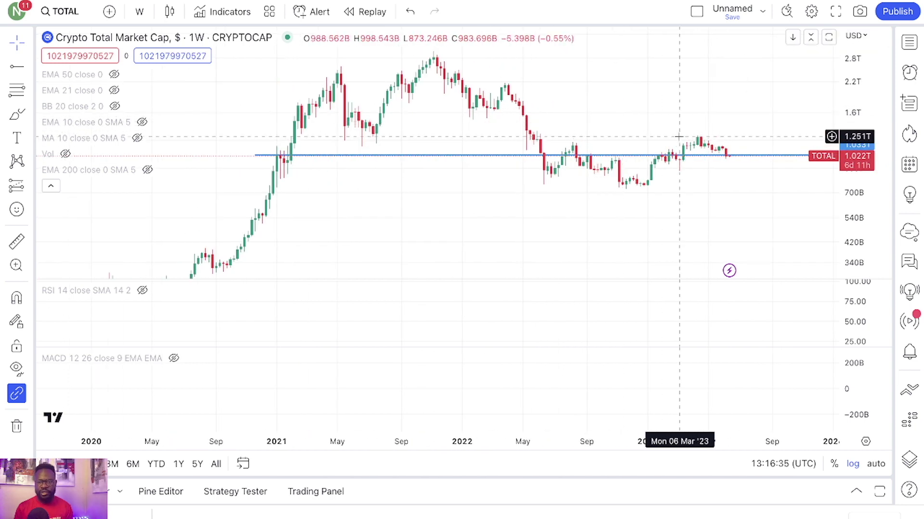
{"action": "left_click_drag", "start_coordinate": [852, 190], "coordinate": [854, 146]}
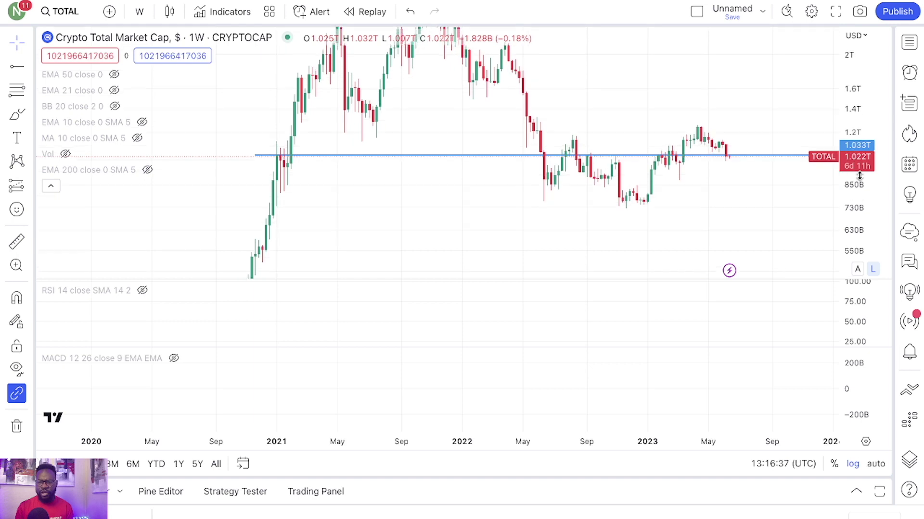
{"action": "mouse_move", "coordinate": [256, 156]}
{"action": "left_mouse_down"}
{"action": "mouse_move", "coordinate": [372, 159]}
{"action": "mouse_move", "coordinate": [361, 161]}
{"action": "mouse_move", "coordinate": [389, 144]}
{"action": "mouse_move", "coordinate": [309, 172]}
{"action": "mouse_move", "coordinate": [277, 158]}
{"action": "mouse_move", "coordinate": [297, 173]}
{"action": "mouse_move", "coordinate": [267, 174]}
{"action": "mouse_move", "coordinate": [270, 166]}
{"action": "left_mouse_up"}
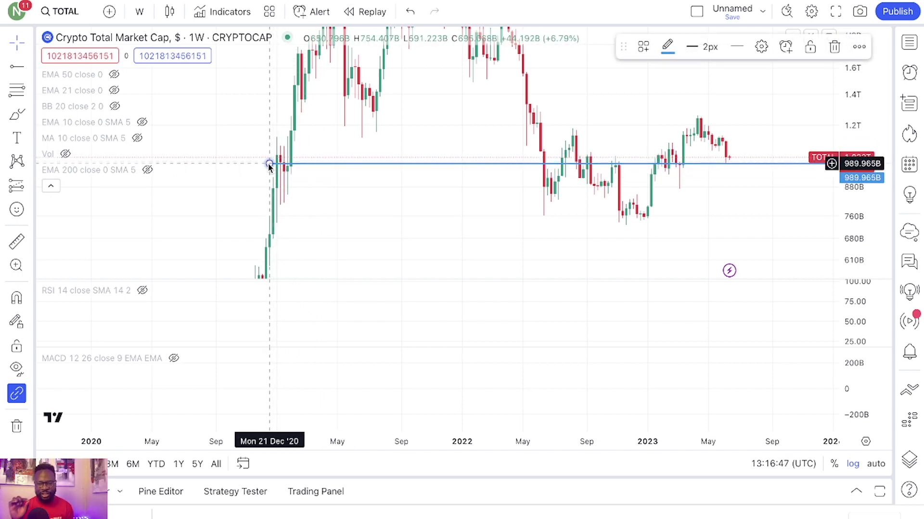
{"action": "left_click_drag", "start_coordinate": [269, 166], "coordinate": [273, 139]}
{"action": "left_click", "coordinate": [364, 214]}
{"action": "scroll", "coordinate": [478, 225], "scroll_direction": "up", "scroll_amount": 1}
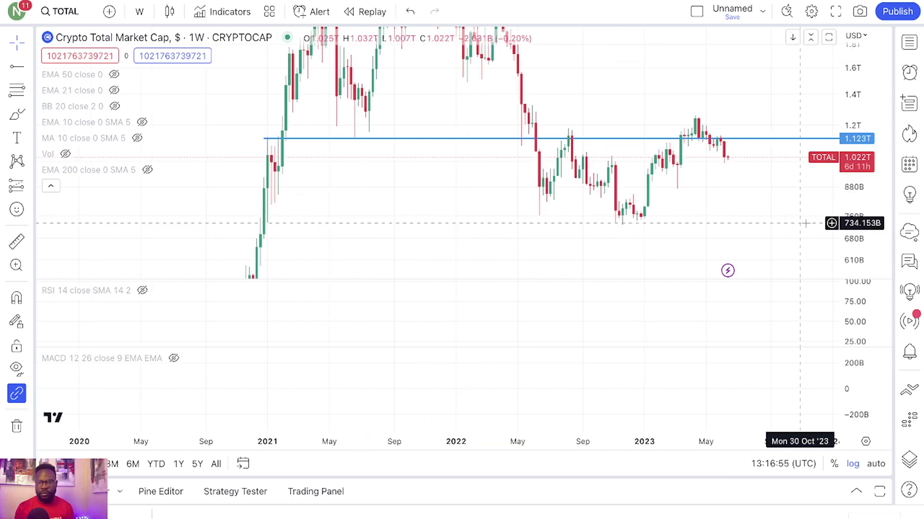
- Add a second horizontal ray at about 935.2B, starting at 21 Dec 2020
{"action": "scroll", "coordinate": [870, 188], "scroll_direction": "down", "scroll_amount": 3}
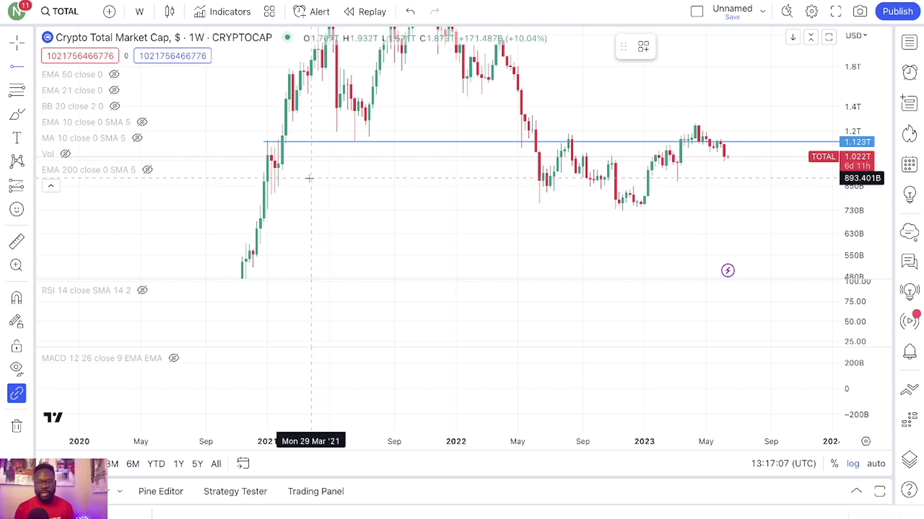
{"action": "left_click", "coordinate": [259, 171]}
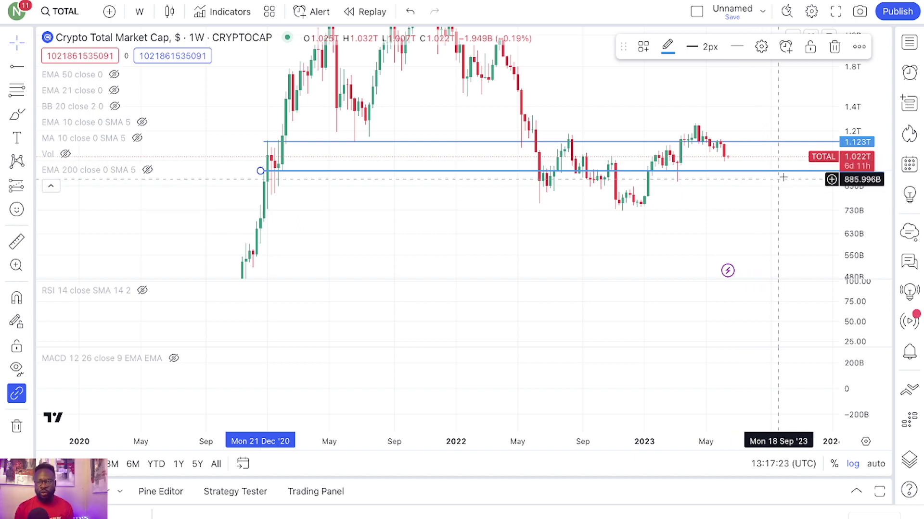
{"action": "left_click_drag", "start_coordinate": [857, 207], "coordinate": [857, 226]}
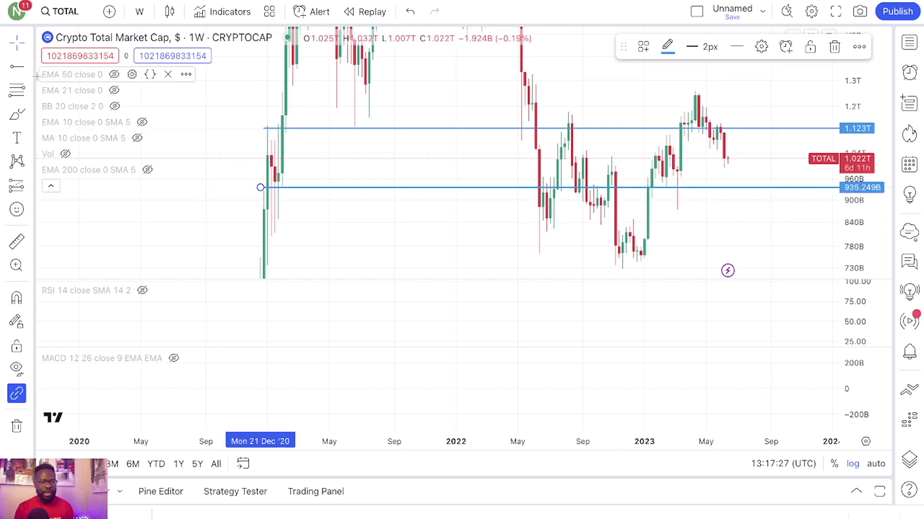
- Add a third horizontal ray between the other two at about 1.032T, starting at 23 May 2022
{"action": "left_click", "coordinate": [553, 158]}
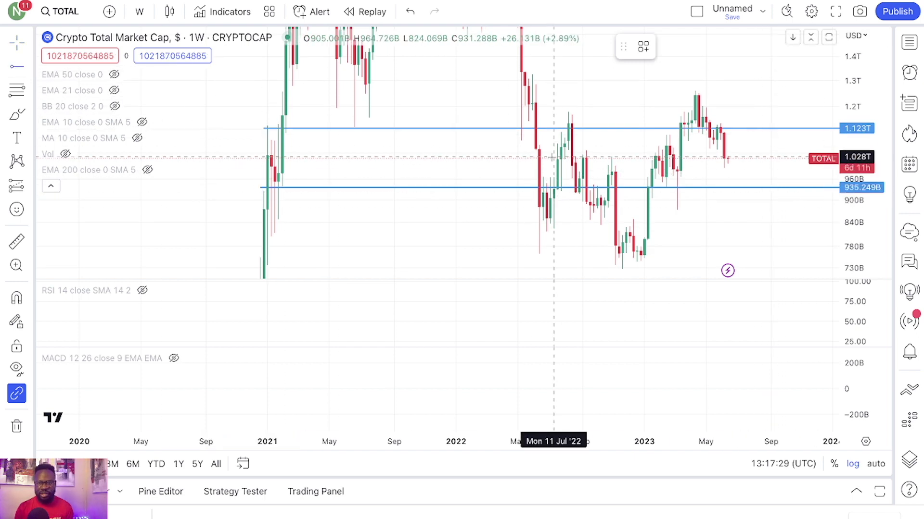
{"action": "left_click", "coordinate": [528, 156]}
{"action": "left_click_drag", "start_coordinate": [861, 216], "coordinate": [883, 189]}
{"action": "left_click_drag", "start_coordinate": [871, 145], "coordinate": [872, 241]}
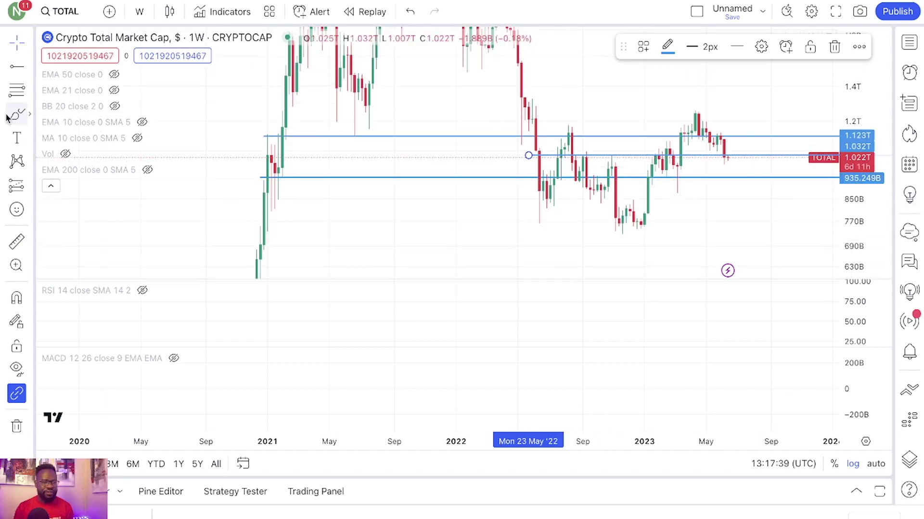
- Add a fourth horizontal ray along the candle lows at about 768.6B, starting at 28 Dec 2020
{"action": "left_click", "coordinate": [15, 68]}
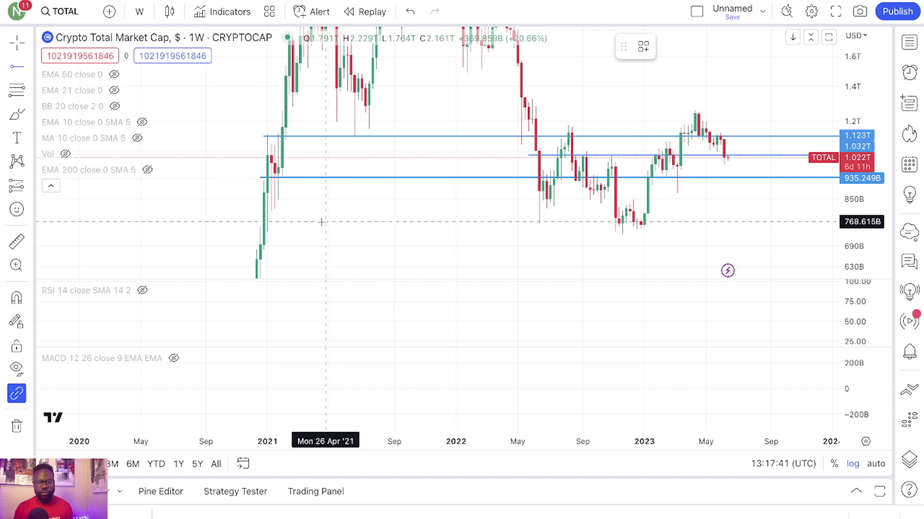
{"action": "left_click", "coordinate": [263, 222]}
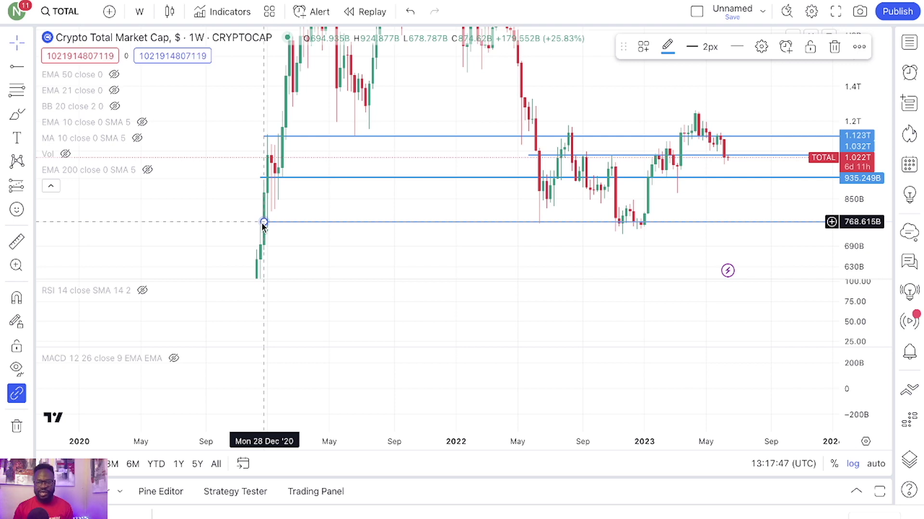
{"action": "left_click", "coordinate": [336, 203]}
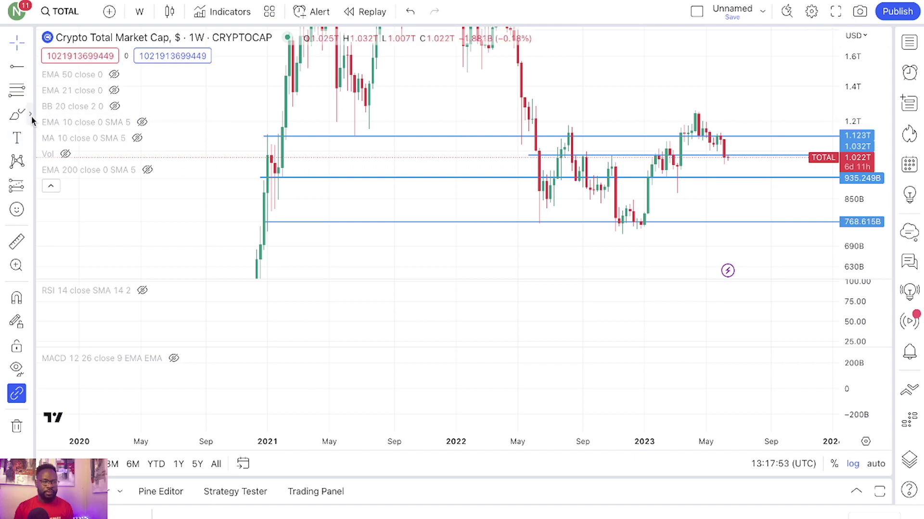
- Draw a rectangle zone from 30 May 2022 to 24 Jul 2023 between about 1.028T and 932.8B
{"action": "left_click", "coordinate": [31, 116]}
{"action": "left_click", "coordinate": [58, 171]}
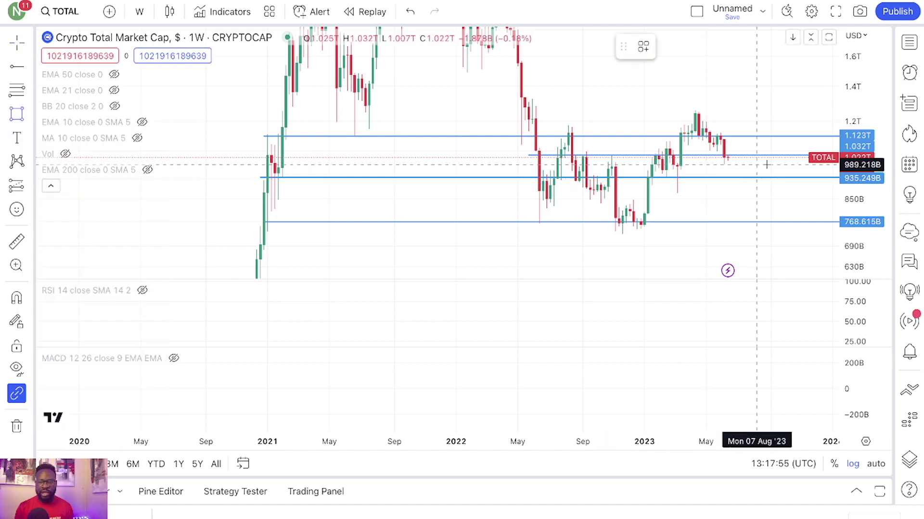
{"action": "scroll", "coordinate": [789, 165], "scroll_direction": "up", "scroll_amount": 3}
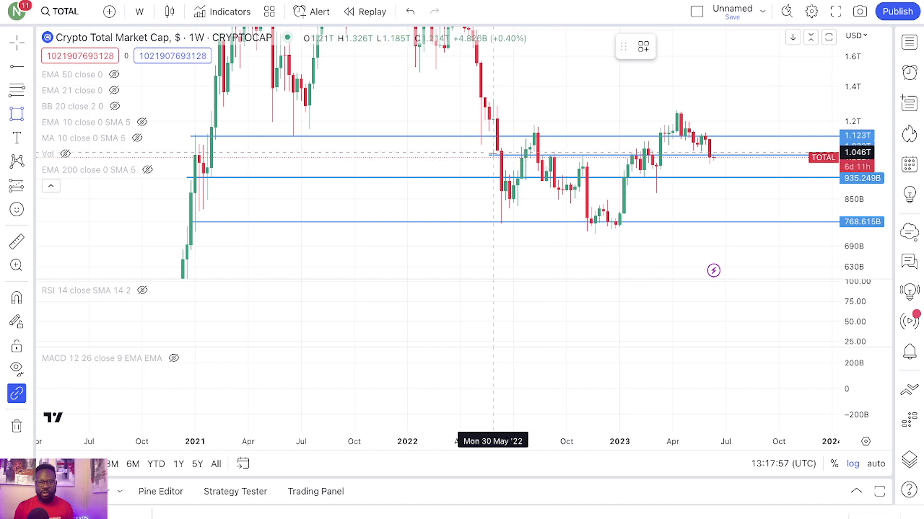
{"action": "mouse_move", "coordinate": [492, 157]}
{"action": "left_mouse_down"}
{"action": "mouse_move", "coordinate": [556, 175]}
{"action": "mouse_move", "coordinate": [738, 178]}
{"action": "left_mouse_up"}
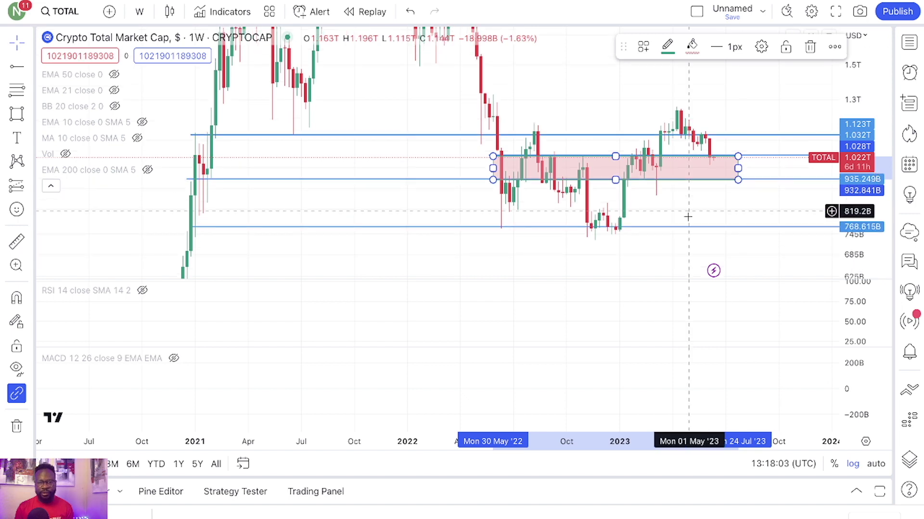
- Brush a wavy line through the red rectangle zone, running from June 2022 to beyond the zone's end in mid-2023
{"action": "left_click", "coordinate": [12, 116]}
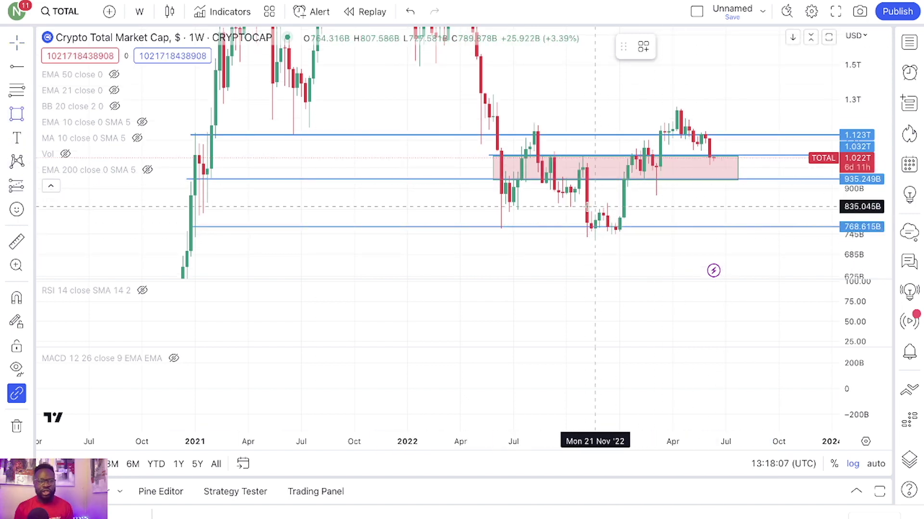
{"action": "left_click", "coordinate": [29, 67]}
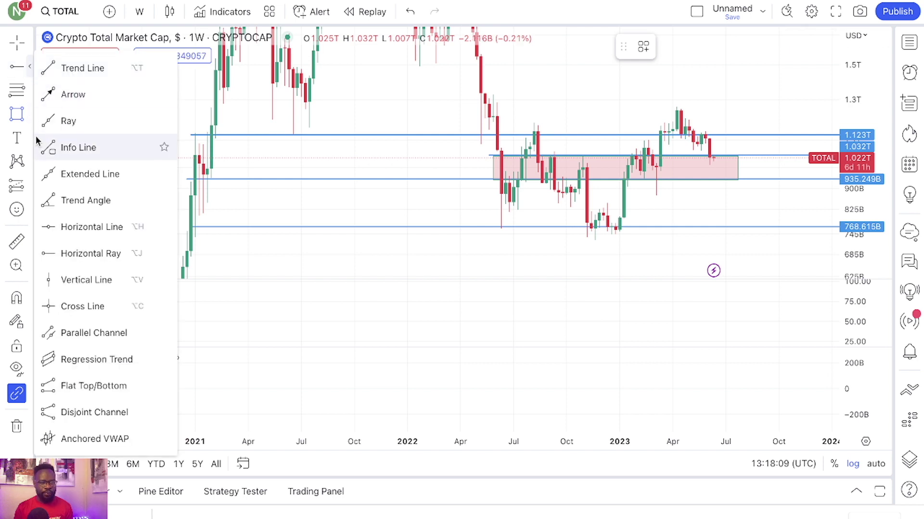
{"action": "left_click", "coordinate": [30, 116]}
{"action": "left_click", "coordinate": [52, 115]}
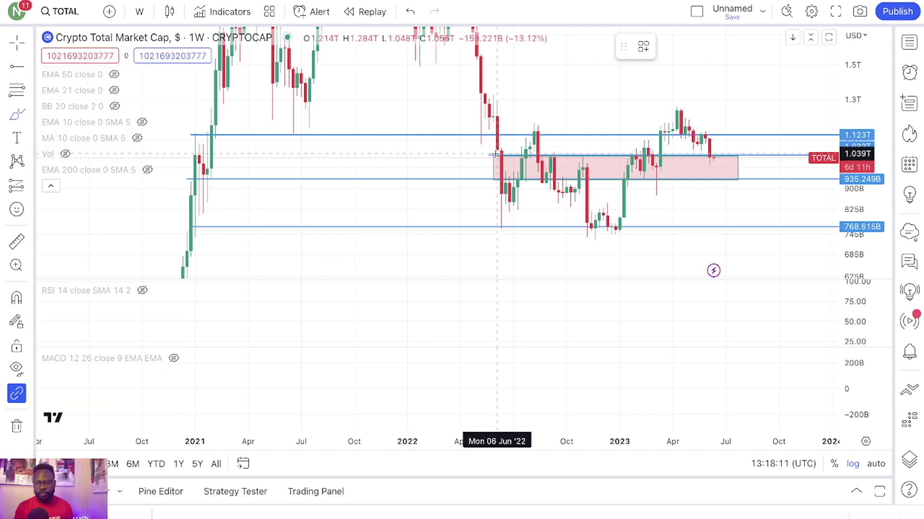
{"action": "scroll", "coordinate": [497, 154], "scroll_direction": "up", "scroll_amount": 1}
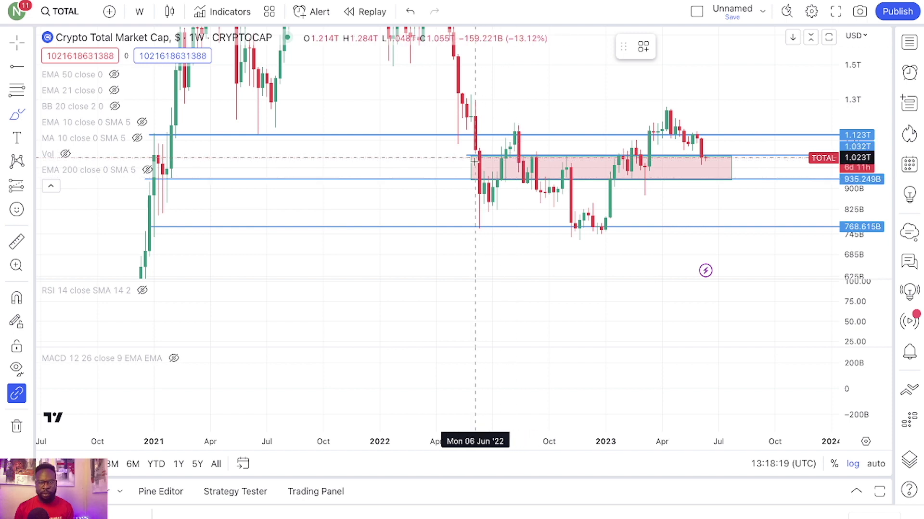
{"action": "mouse_move", "coordinate": [479, 188]}
{"action": "left_mouse_down"}
{"action": "mouse_move", "coordinate": [480, 147]}
{"action": "mouse_move", "coordinate": [484, 189]}
{"action": "mouse_move", "coordinate": [498, 161]}
{"action": "mouse_move", "coordinate": [520, 179]}
{"action": "mouse_move", "coordinate": [560, 155]}
{"action": "mouse_move", "coordinate": [625, 153]}
{"action": "mouse_move", "coordinate": [655, 169]}
{"action": "mouse_move", "coordinate": [705, 154]}
{"action": "mouse_move", "coordinate": [731, 173]}
{"action": "mouse_move", "coordinate": [753, 157]}
{"action": "left_mouse_up"}
{"action": "left_click_drag", "start_coordinate": [858, 192], "coordinate": [859, 230]}
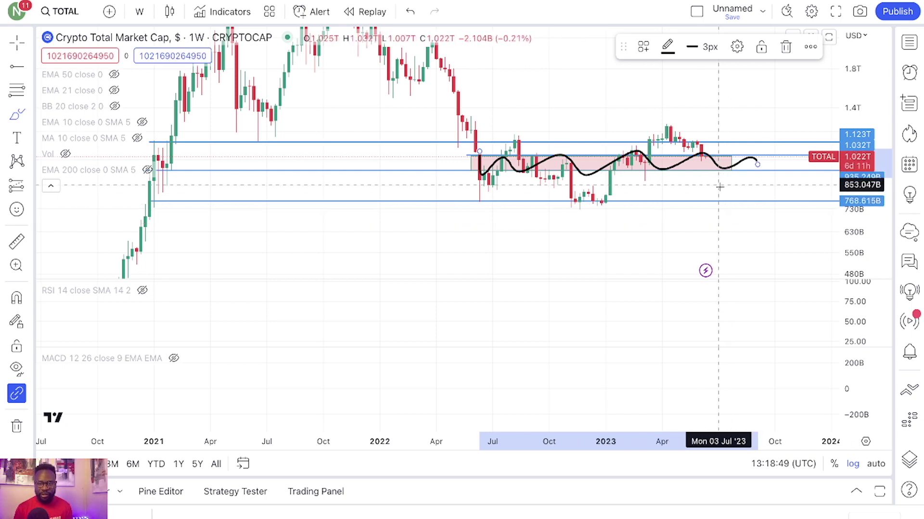
- Mark the 2022 lows with a brush circle around the December candles and an arc from June to December, deleting each mark
{"action": "mouse_move", "coordinate": [570, 202]}
{"action": "left_mouse_down"}
{"action": "mouse_move", "coordinate": [605, 216]}
{"action": "mouse_move", "coordinate": [571, 202]}
{"action": "left_mouse_up"}
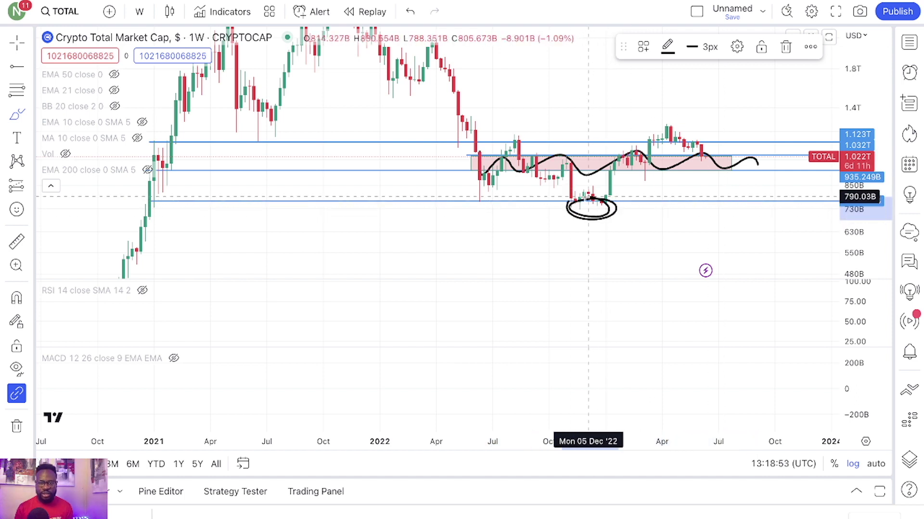
{"action": "scroll", "coordinate": [592, 201], "scroll_direction": "right", "scroll_amount": 3}
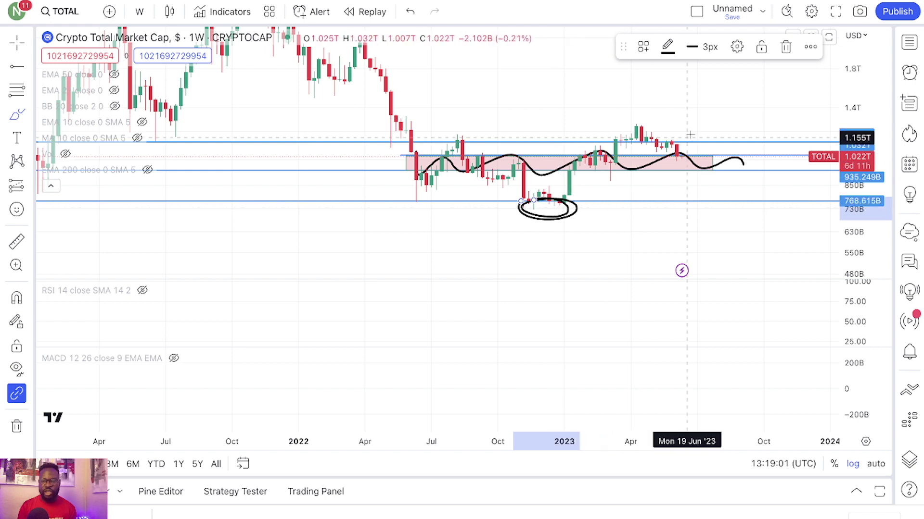
{"action": "left_click", "coordinate": [791, 50]}
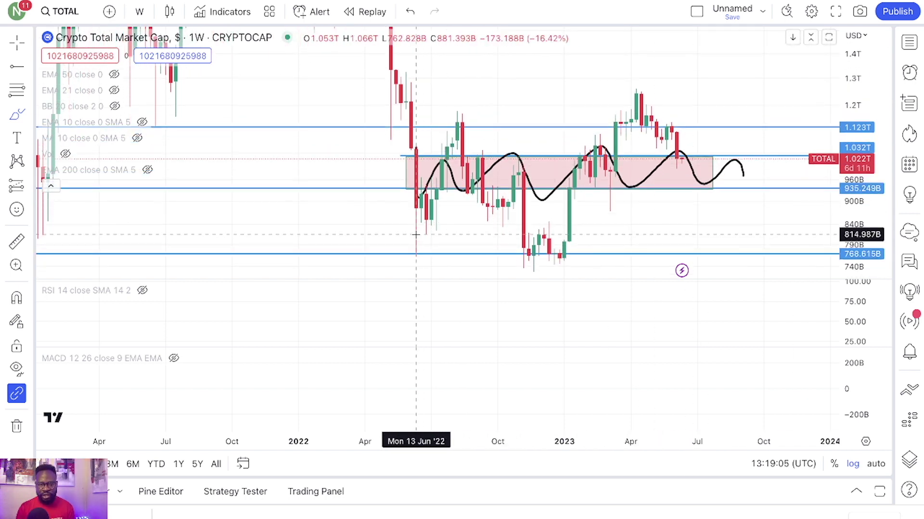
{"action": "mouse_move", "coordinate": [421, 233]}
{"action": "left_mouse_down"}
{"action": "mouse_move", "coordinate": [455, 222]}
{"action": "mouse_move", "coordinate": [554, 232]}
{"action": "left_mouse_up"}
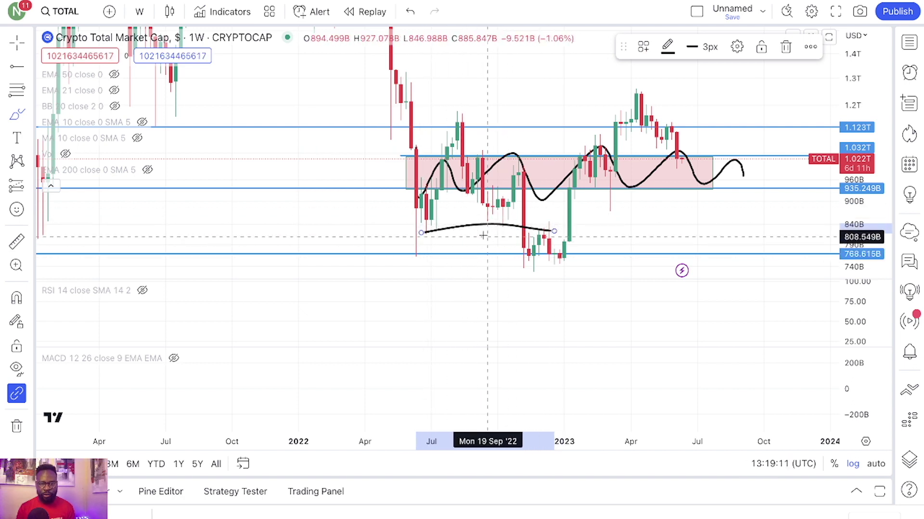
{"action": "left_click", "coordinate": [784, 49]}
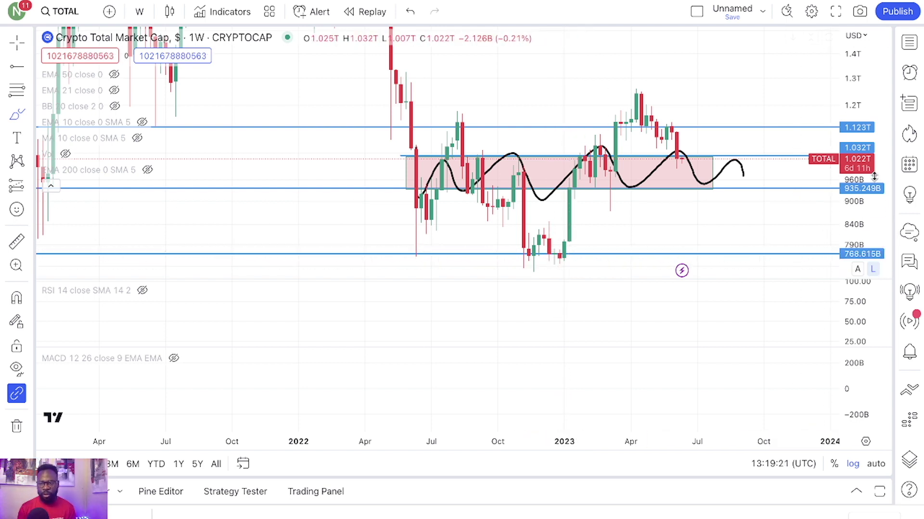
- Delete the wavy brush line from the red rectangle zone
{"action": "left_click_drag", "start_coordinate": [861, 243], "coordinate": [861, 269]}
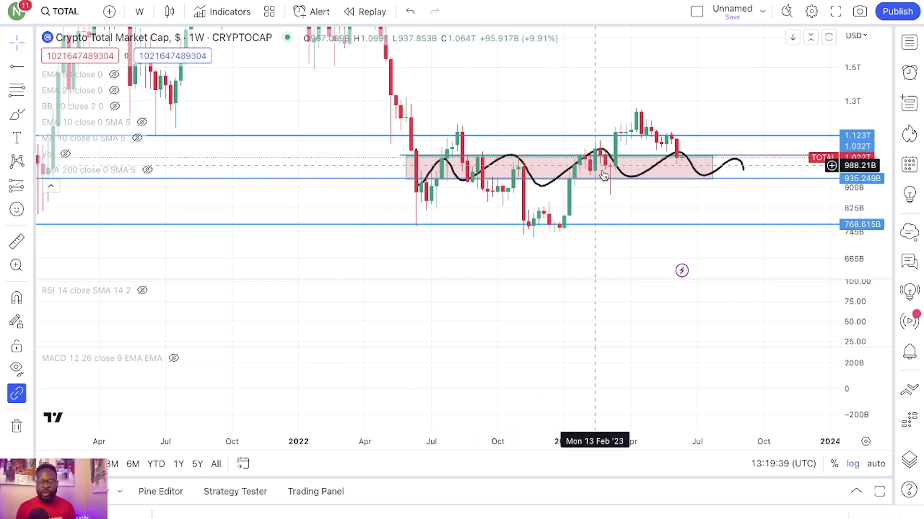
{"action": "left_click", "coordinate": [743, 166]}
{"action": "left_click", "coordinate": [792, 44]}
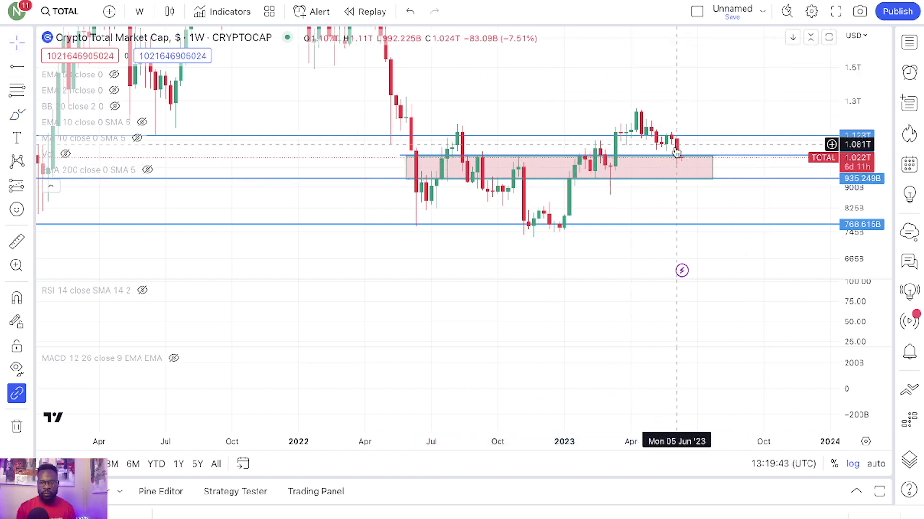
- Remove all drawings, including the horizontal rays and the rectangle zone, from the chart
{"action": "left_click_drag", "start_coordinate": [864, 211], "coordinate": [864, 169]}
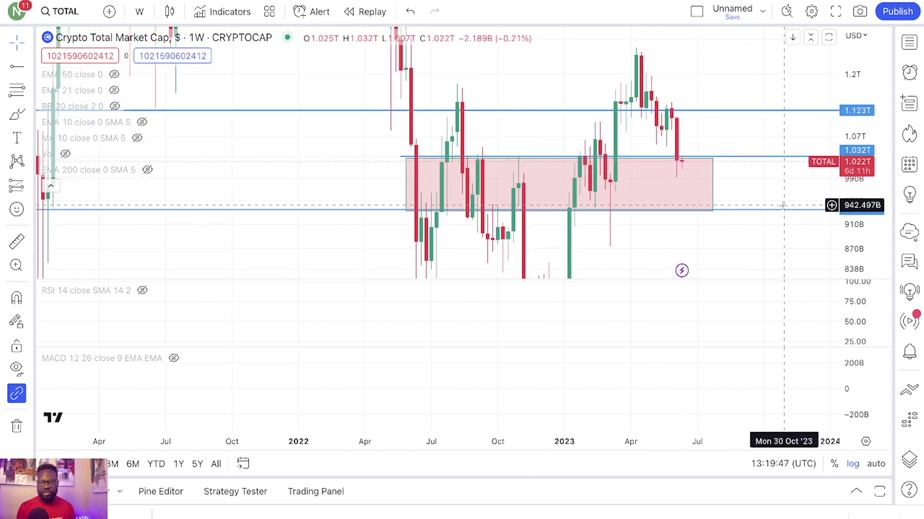
{"action": "left_click_drag", "start_coordinate": [785, 207], "coordinate": [779, 119]}
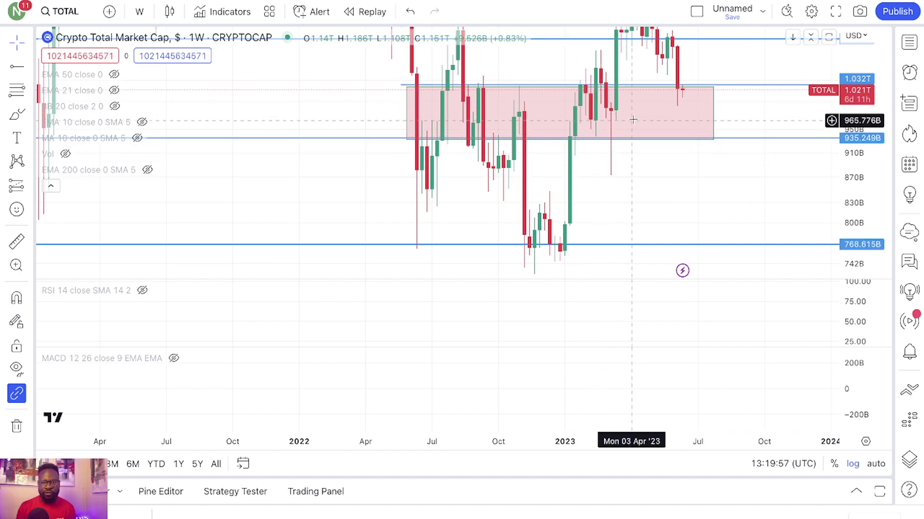
{"action": "left_click_drag", "start_coordinate": [857, 126], "coordinate": [856, 164]}
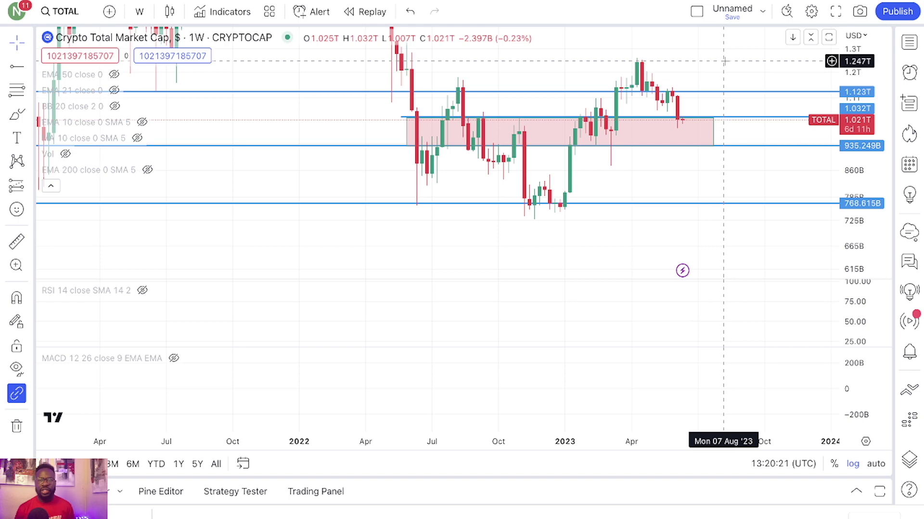
{"action": "left_click_drag", "start_coordinate": [861, 120], "coordinate": [870, 178]}
{"action": "scroll", "coordinate": [647, 196], "scroll_direction": "down", "scroll_amount": 3}
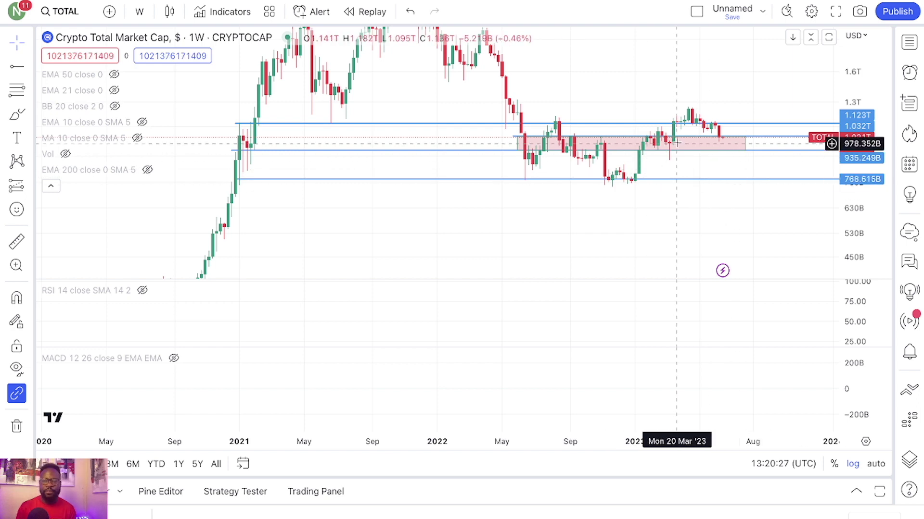
{"action": "right_click", "coordinate": [628, 76]}
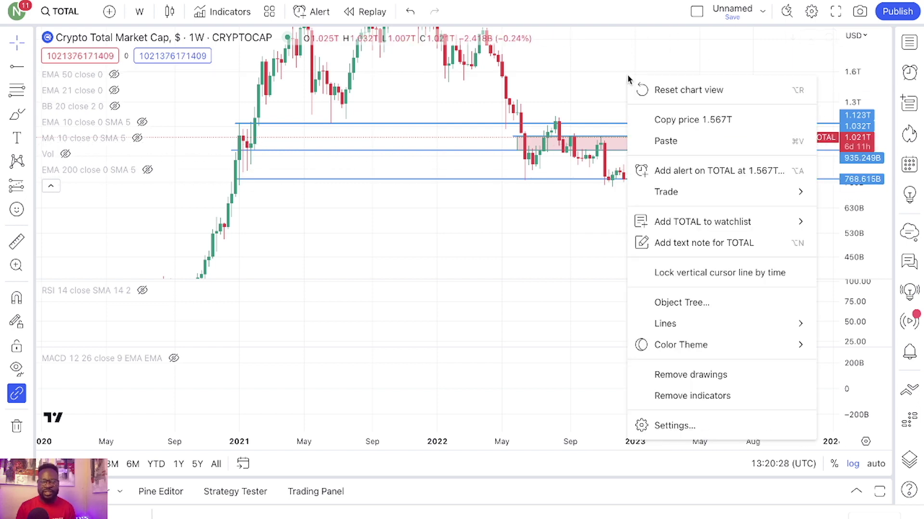
{"action": "left_click", "coordinate": [689, 373]}
- Show the hidden EMA 21 indicator on the weekly chart
{"action": "mouse_move", "coordinate": [82, 108]}
{"action": "left_click", "coordinate": [114, 90]}
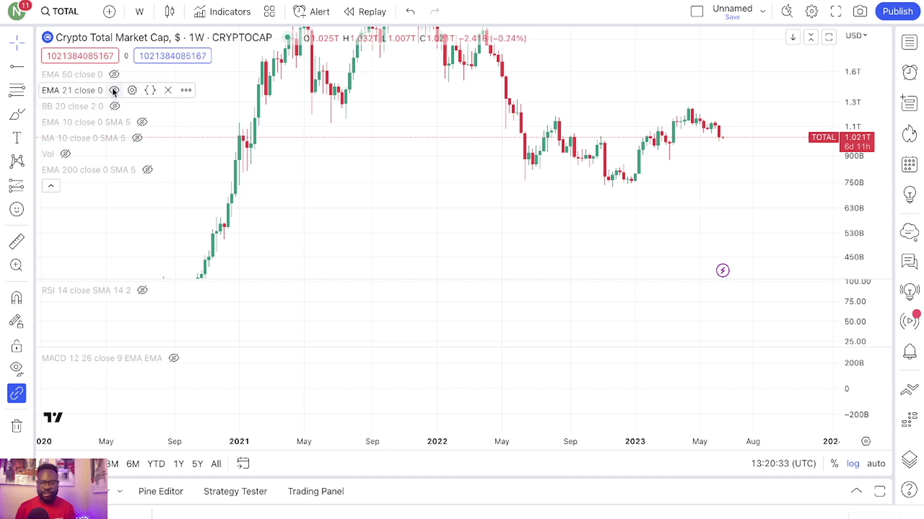
{"action": "scroll", "coordinate": [657, 176], "scroll_direction": "up", "scroll_amount": 1}
{"action": "scroll", "coordinate": [657, 176], "scroll_direction": "up", "scroll_amount": 1}
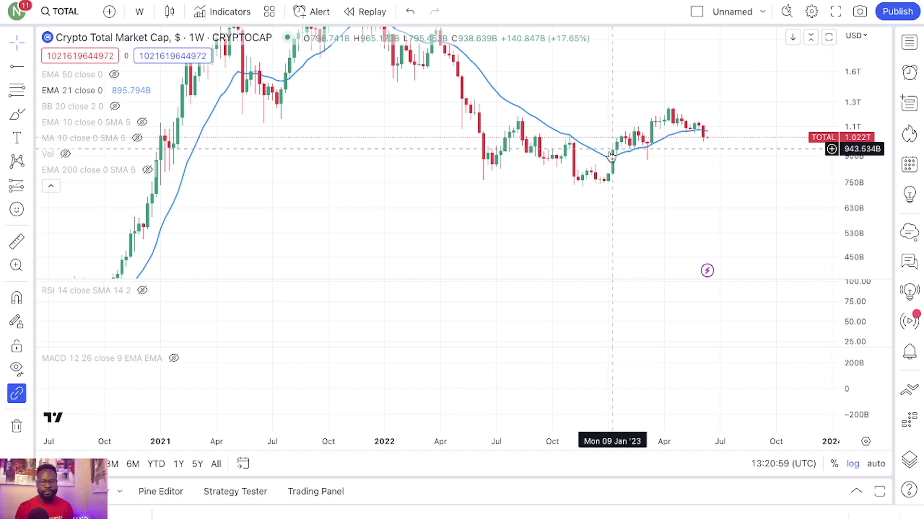
- Circle the three 2022 declines below the EMA 21 line with the brush, from early 2022 to the end of the year
{"action": "scroll", "coordinate": [606, 212], "scroll_direction": "down", "scroll_amount": 4}
{"action": "left_click_drag", "start_coordinate": [845, 136], "coordinate": [863, 209]}
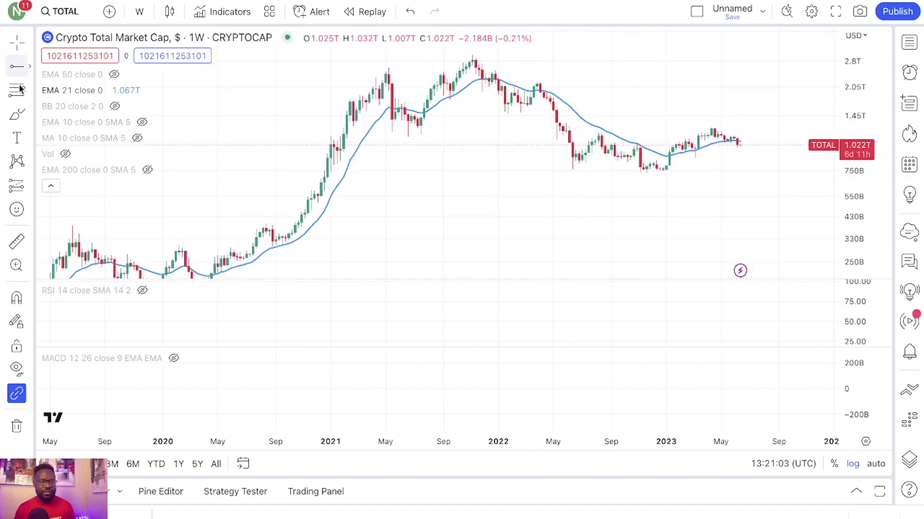
{"action": "left_click", "coordinate": [17, 115]}
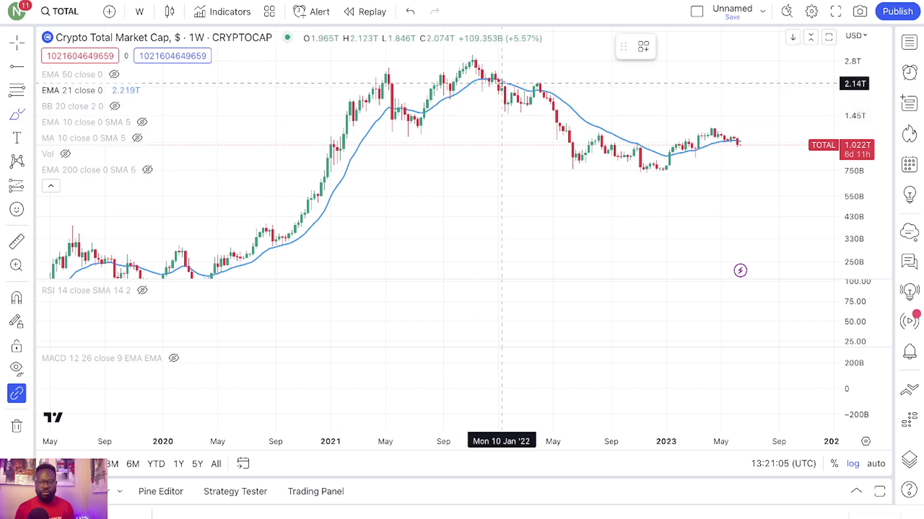
{"action": "left_click_drag", "start_coordinate": [478, 88], "coordinate": [498, 85]}
{"action": "mouse_move", "coordinate": [568, 104]}
{"action": "left_mouse_down"}
{"action": "mouse_move", "coordinate": [604, 182]}
{"action": "mouse_move", "coordinate": [625, 159]}
{"action": "mouse_move", "coordinate": [625, 139]}
{"action": "mouse_move", "coordinate": [607, 176]}
{"action": "left_mouse_up"}
{"action": "scroll", "coordinate": [669, 171], "scroll_direction": "up", "scroll_amount": 1}
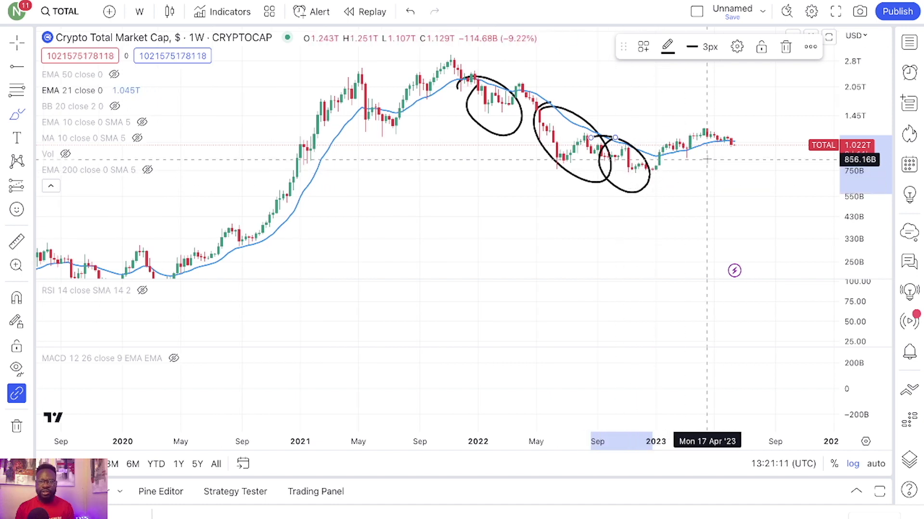
{"action": "scroll", "coordinate": [706, 161], "scroll_direction": "up", "scroll_amount": 1}
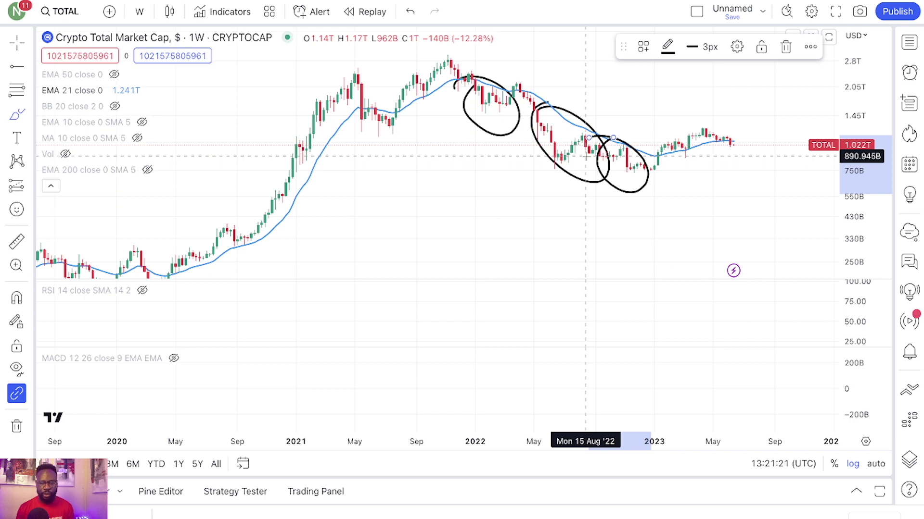
{"action": "scroll", "coordinate": [586, 157], "scroll_direction": "down", "scroll_amount": 1}
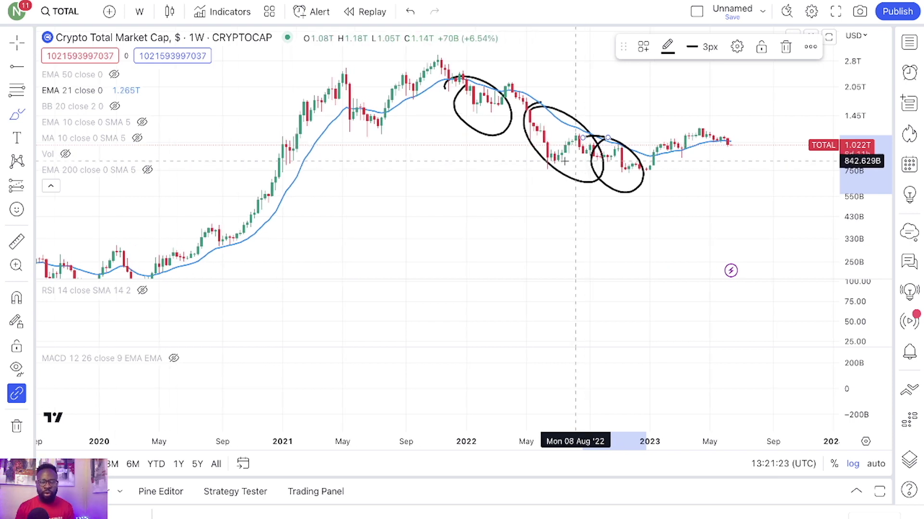
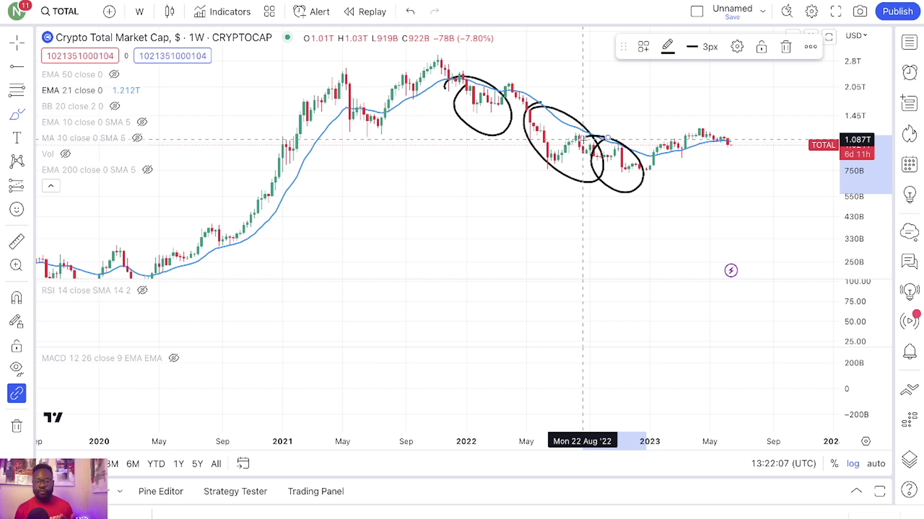
- Circle the June 2023 candles below the EMA 21 with the brush and clear all brush strokes from the chart
{"action": "scroll", "coordinate": [597, 137], "scroll_direction": "up", "scroll_amount": 5}
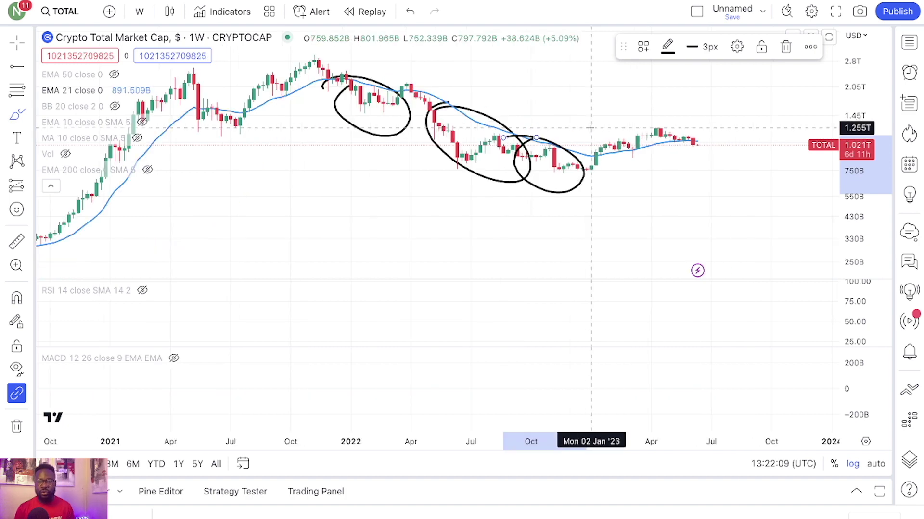
{"action": "left_click_drag", "start_coordinate": [859, 202], "coordinate": [851, 137]}
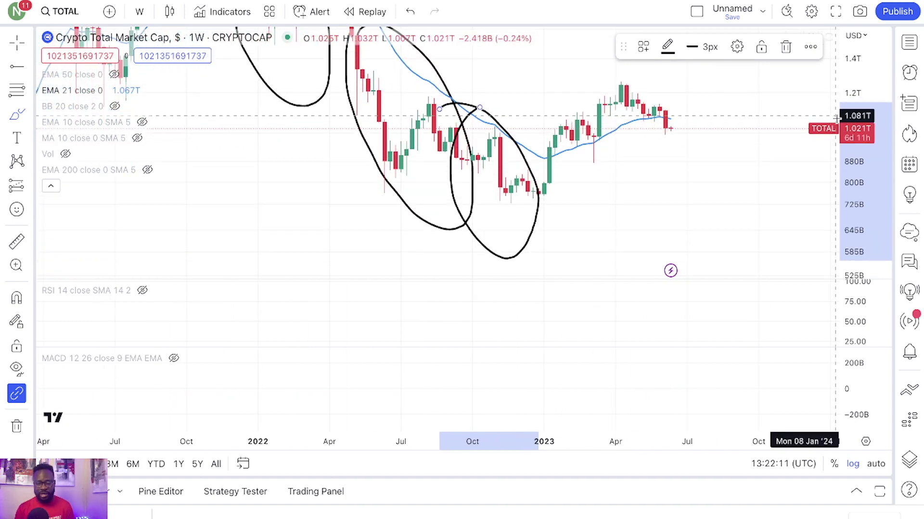
{"action": "mouse_move", "coordinate": [670, 120]}
{"action": "left_mouse_down"}
{"action": "mouse_move", "coordinate": [656, 126]}
{"action": "mouse_move", "coordinate": [664, 146]}
{"action": "left_mouse_up"}
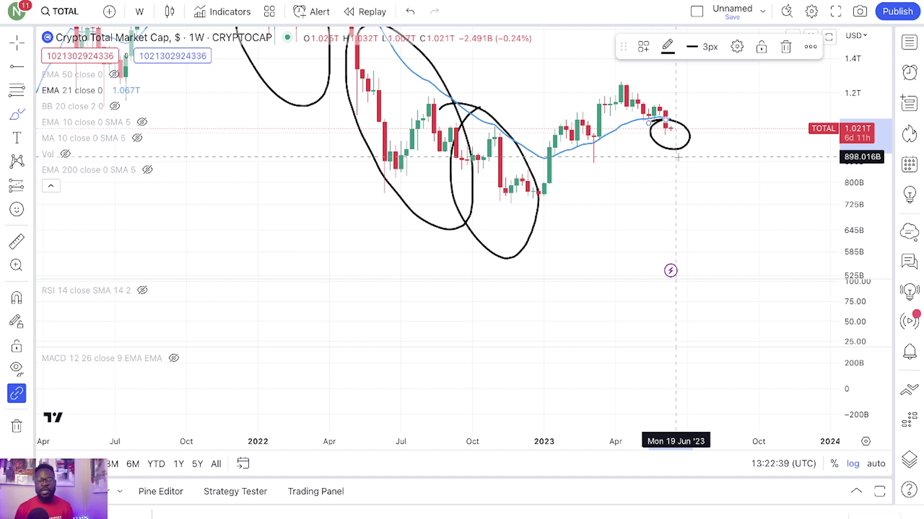
{"action": "right_click", "coordinate": [635, 156]}
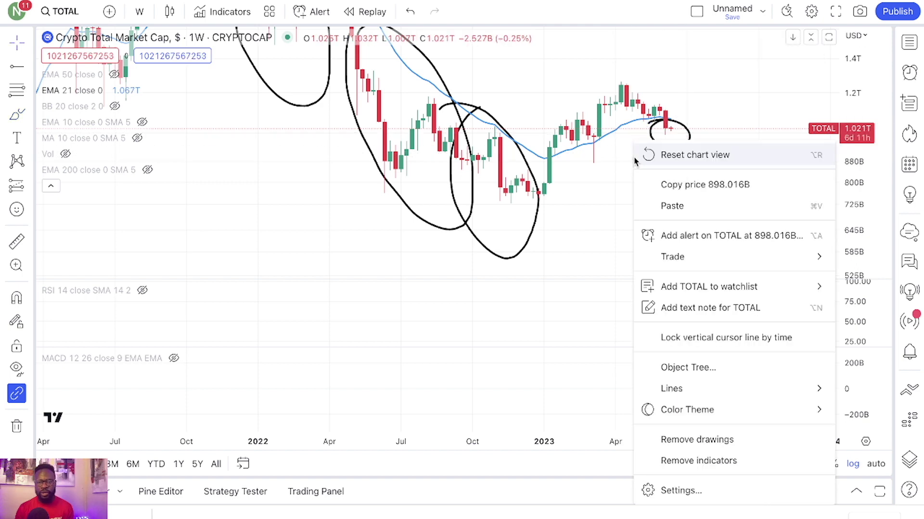
{"action": "left_click", "coordinate": [729, 439]}
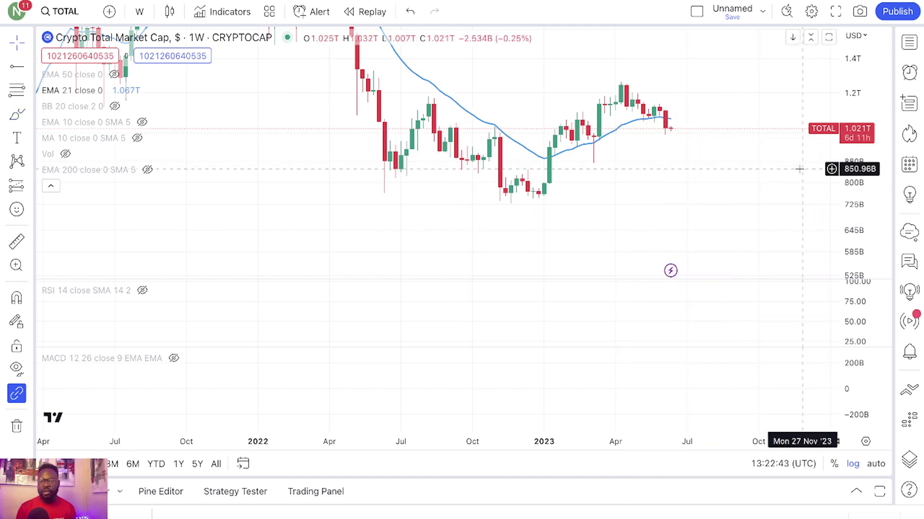
- Hide the EMA 21 and show the Bollinger Bands (BB 20) around the 2022–2023 candles
{"action": "scroll", "coordinate": [801, 166], "scroll_direction": "down", "scroll_amount": 3}
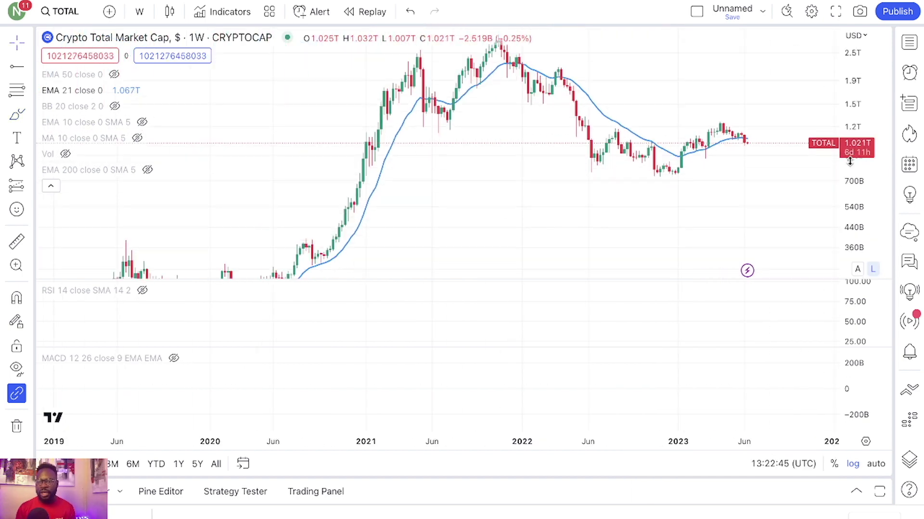
{"action": "scroll", "coordinate": [582, 106], "scroll_direction": "up", "scroll_amount": 2}
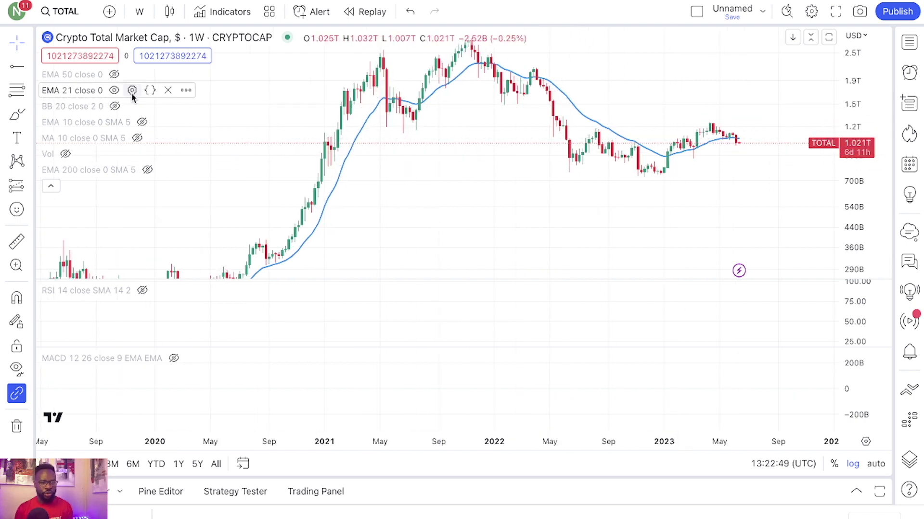
{"action": "left_click", "coordinate": [114, 91]}
{"action": "left_click", "coordinate": [115, 106]}
{"action": "scroll", "coordinate": [505, 146], "scroll_direction": "up", "scroll_amount": 3}
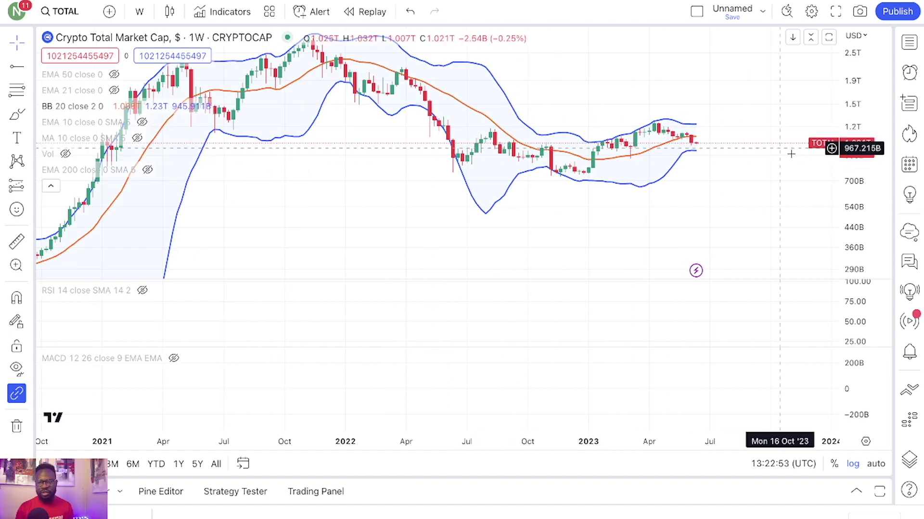
{"action": "scroll", "coordinate": [818, 163], "scroll_direction": "up", "scroll_amount": 1}
{"action": "left_click_drag", "start_coordinate": [866, 181], "coordinate": [865, 159]}
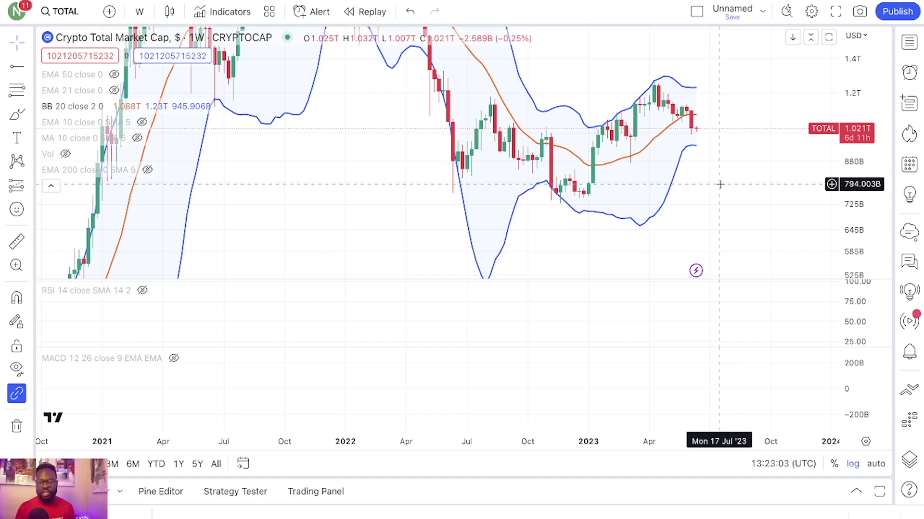
{"action": "scroll", "coordinate": [717, 187], "scroll_direction": "up", "scroll_amount": 3}
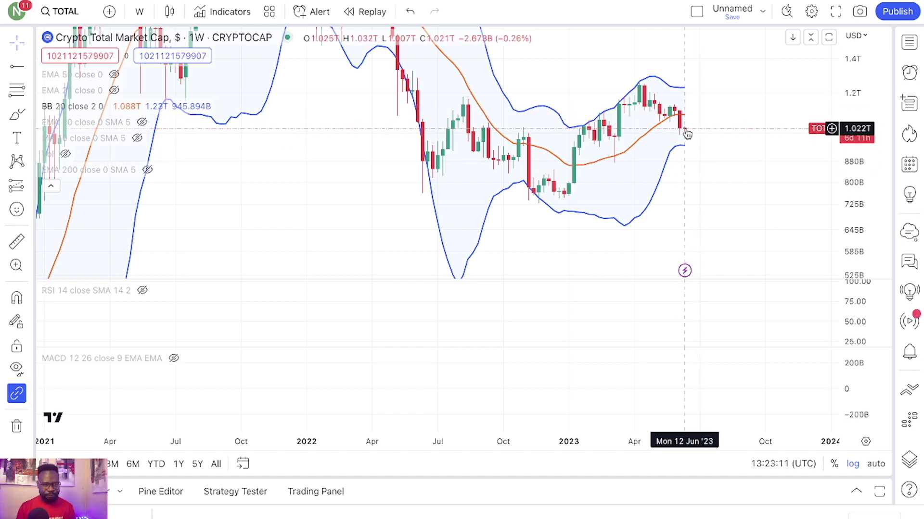
- Replace the Bollinger Bands with the MACD indicator, enlarging its pane and stretching its value scale
{"action": "scroll", "coordinate": [684, 137], "scroll_direction": "up", "scroll_amount": 3}
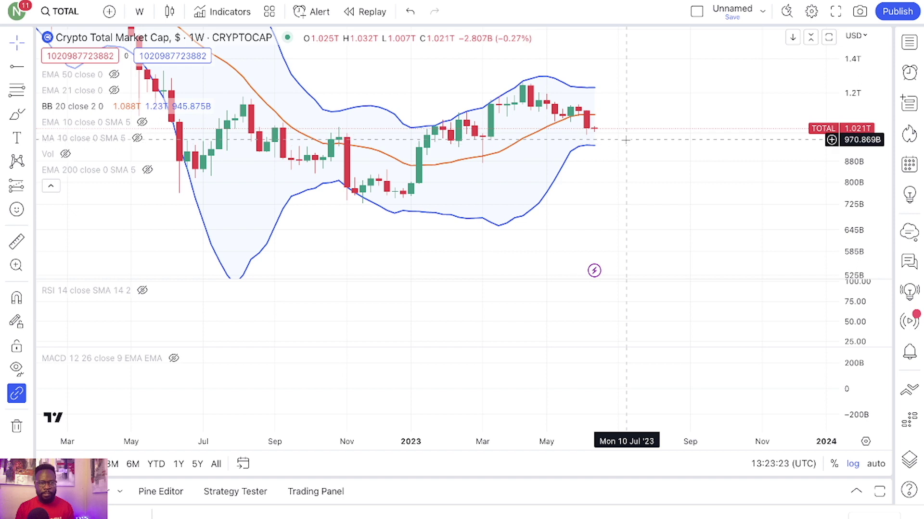
{"action": "left_click", "coordinate": [114, 107]}
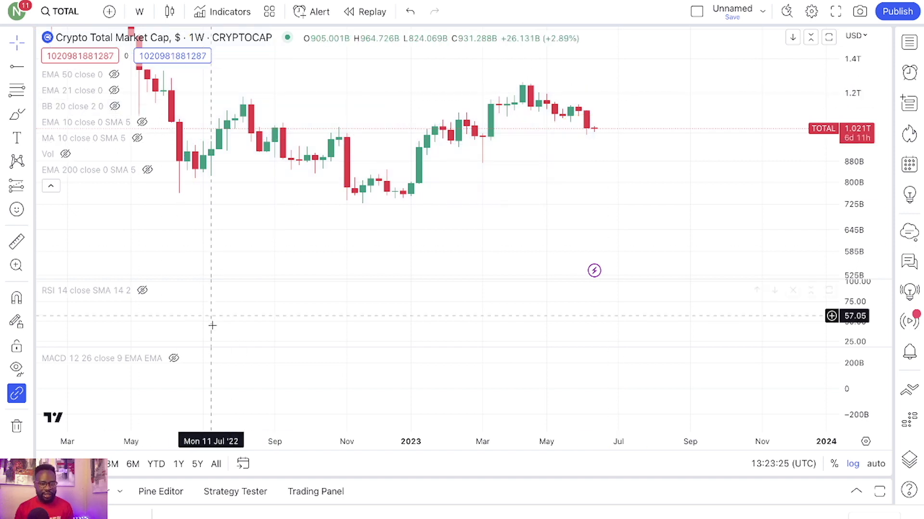
{"action": "left_click", "coordinate": [174, 359]}
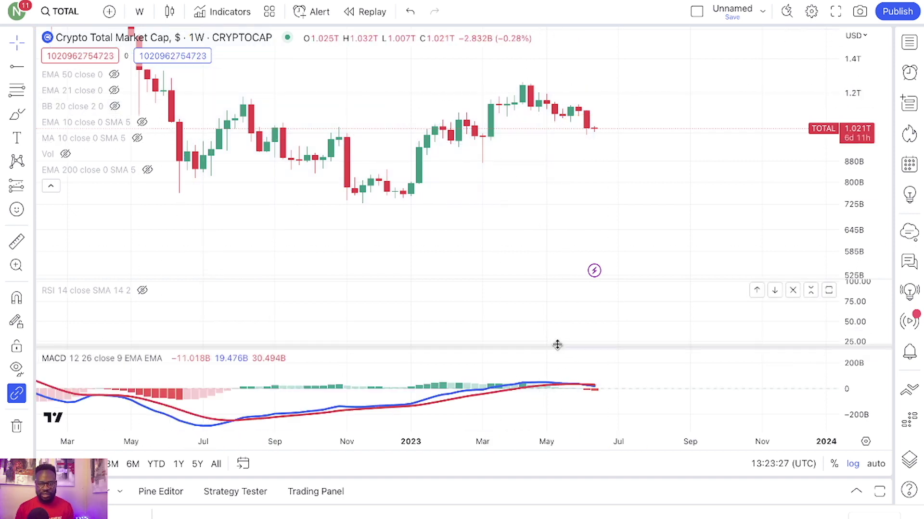
{"action": "left_click_drag", "start_coordinate": [545, 346], "coordinate": [554, 274]}
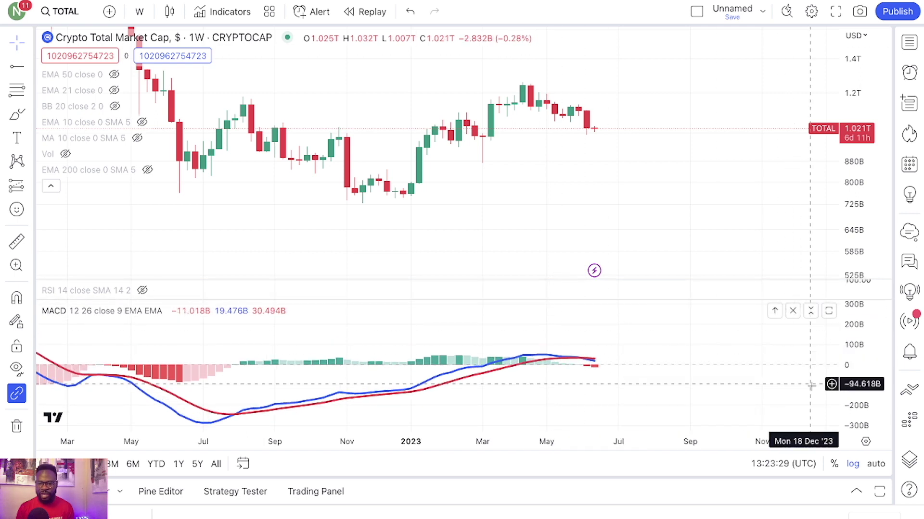
{"action": "left_click_drag", "start_coordinate": [859, 403], "coordinate": [860, 383]}
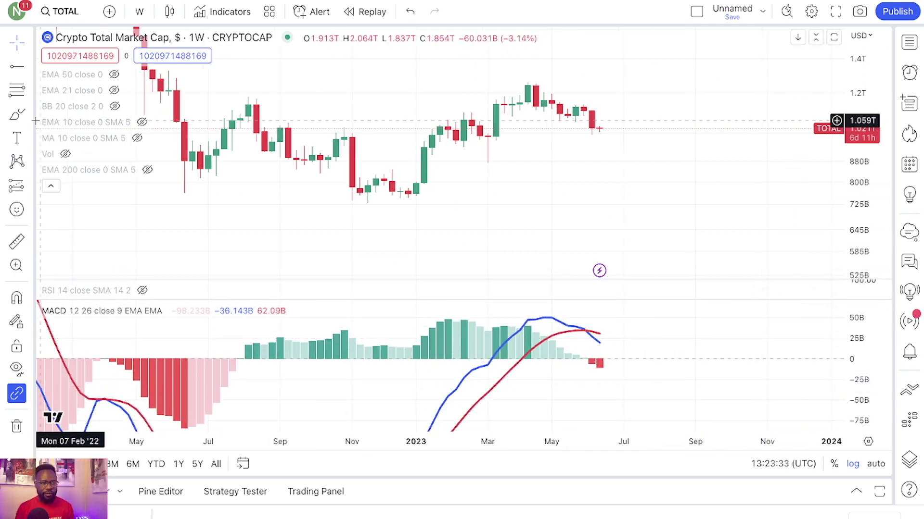
- Circle the mid-2023 crossover of the MACD lines with the brush and delete the stroke
{"action": "left_click", "coordinate": [18, 117]}
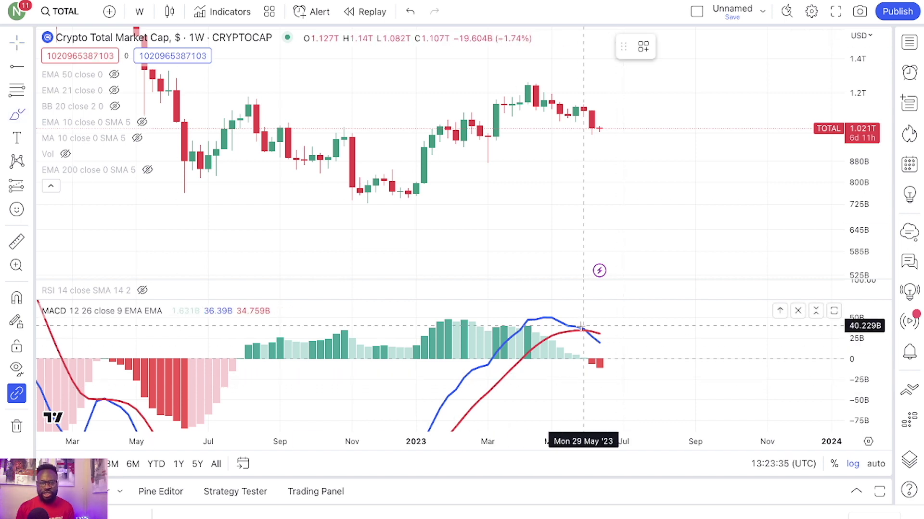
{"action": "mouse_move", "coordinate": [581, 314]}
{"action": "left_mouse_down"}
{"action": "mouse_move", "coordinate": [624, 363]}
{"action": "mouse_move", "coordinate": [564, 312]}
{"action": "mouse_move", "coordinate": [594, 362]}
{"action": "mouse_move", "coordinate": [615, 356]}
{"action": "left_mouse_up"}
{"action": "scroll", "coordinate": [615, 356], "scroll_direction": "up", "scroll_amount": 1}
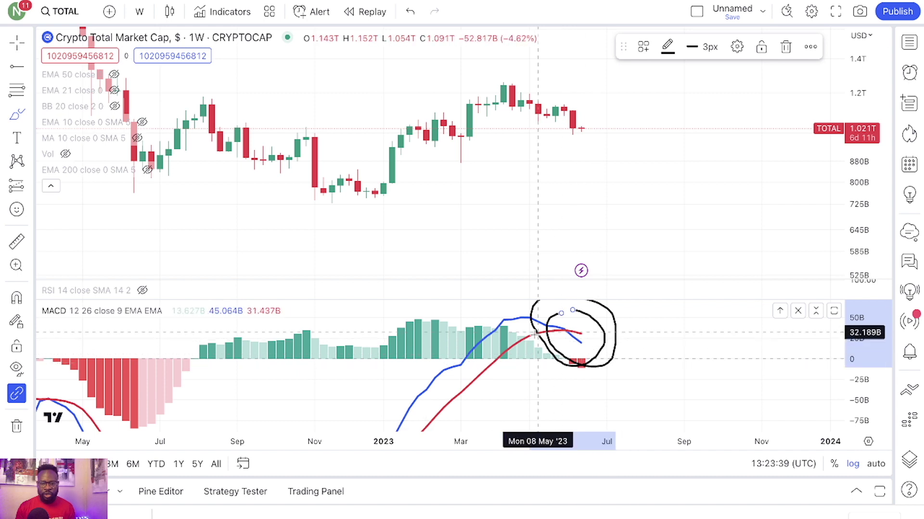
{"action": "left_click", "coordinate": [785, 46]}
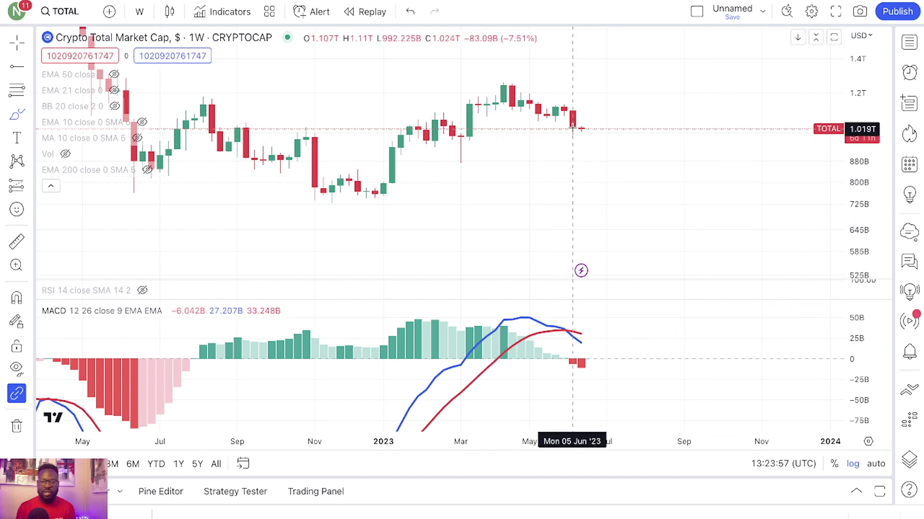
- Brush a rising wavy price path from about 800B to 1.1T beside the latest candles and delete it
{"action": "mouse_move", "coordinate": [548, 183]}
{"action": "left_mouse_down"}
{"action": "mouse_move", "coordinate": [685, 137]}
{"action": "mouse_move", "coordinate": [718, 110]}
{"action": "left_mouse_up"}
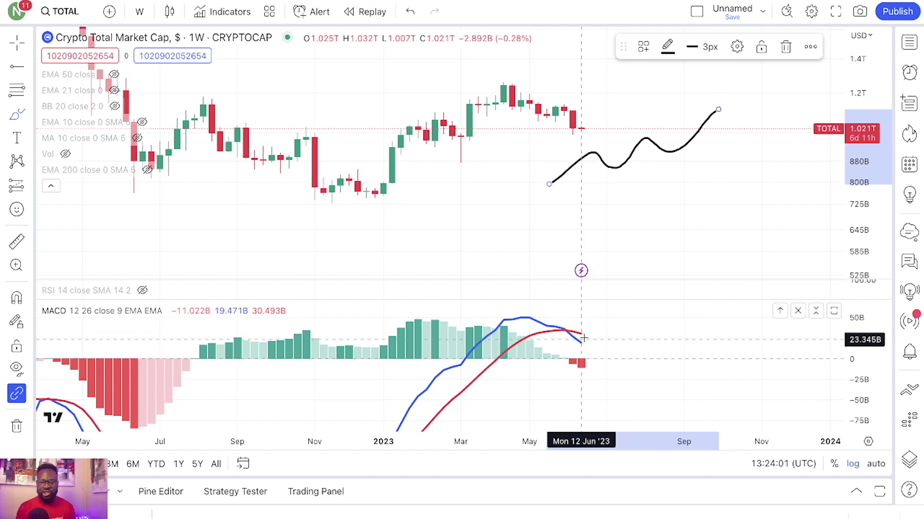
{"action": "left_click", "coordinate": [786, 46]}
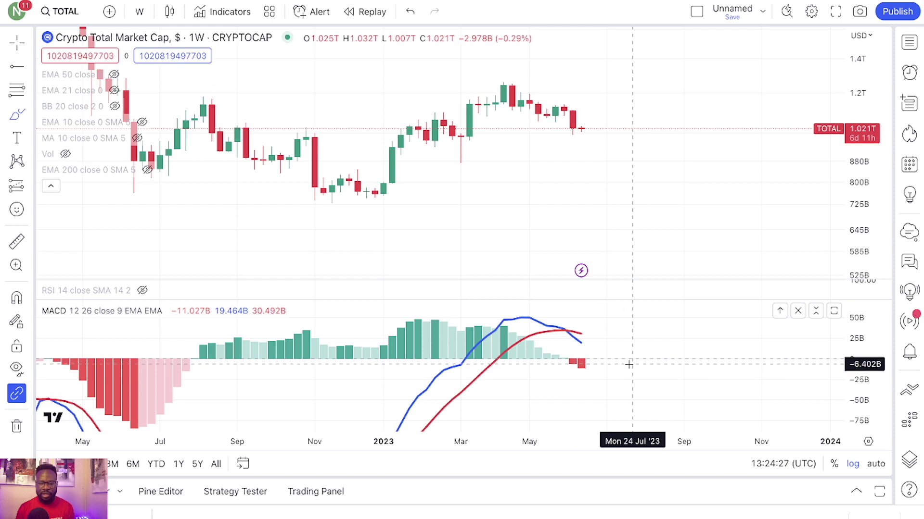
- Draw a rectangle marking the support zone between about 820B and 900B, from June 2022 to about August 2023
{"action": "scroll", "coordinate": [630, 364], "scroll_direction": "down", "scroll_amount": 2}
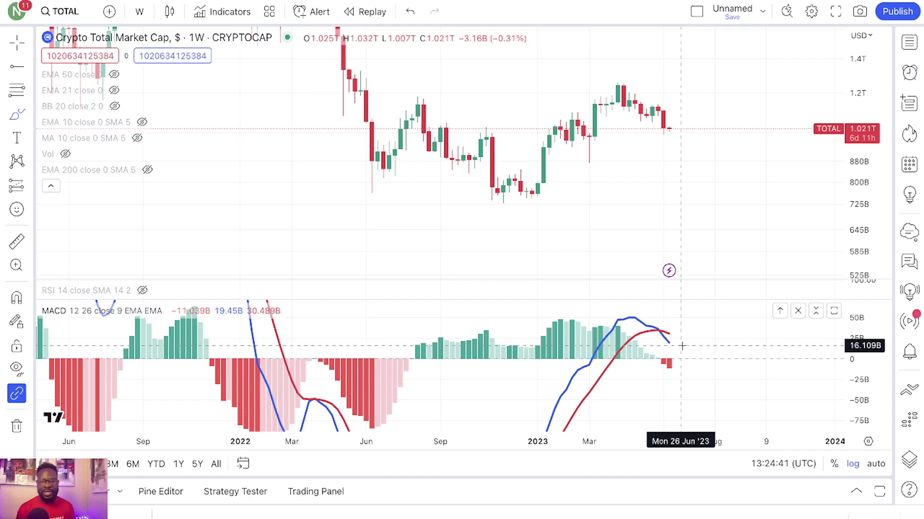
{"action": "scroll", "coordinate": [587, 326], "scroll_direction": "up", "scroll_amount": 2}
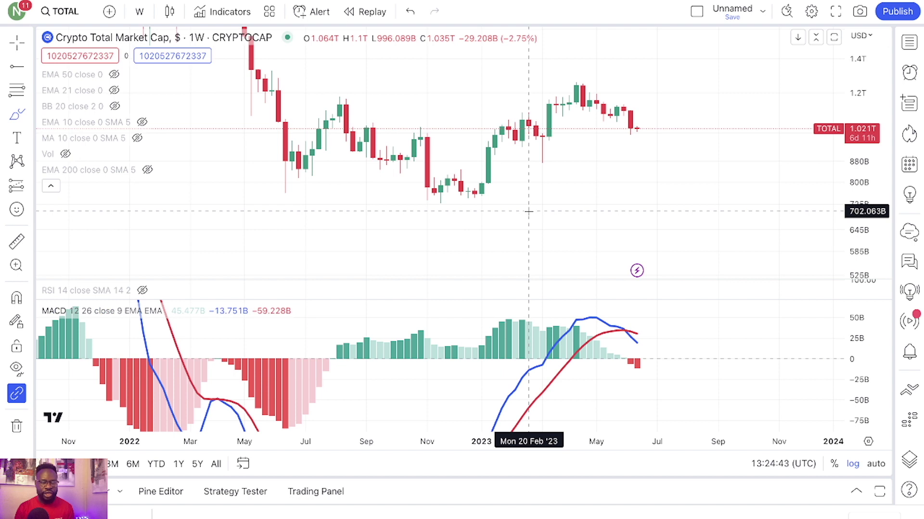
{"action": "left_click", "coordinate": [30, 117]}
{"action": "left_click", "coordinate": [72, 167]}
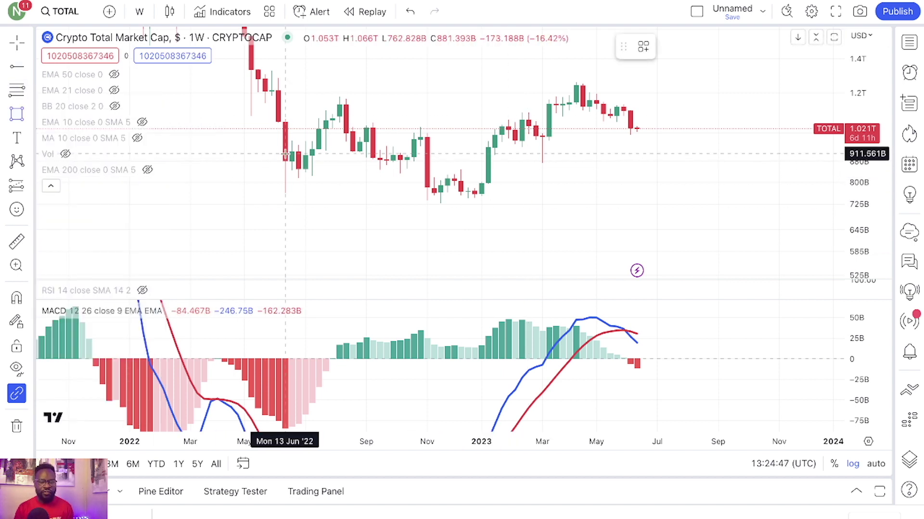
{"action": "mouse_move", "coordinate": [279, 156]}
{"action": "left_mouse_down"}
{"action": "mouse_move", "coordinate": [391, 186]}
{"action": "mouse_move", "coordinate": [548, 192]}
{"action": "mouse_move", "coordinate": [684, 164]}
{"action": "mouse_move", "coordinate": [724, 178]}
{"action": "mouse_move", "coordinate": [676, 173]}
{"action": "mouse_move", "coordinate": [705, 177]}
{"action": "left_mouse_up"}
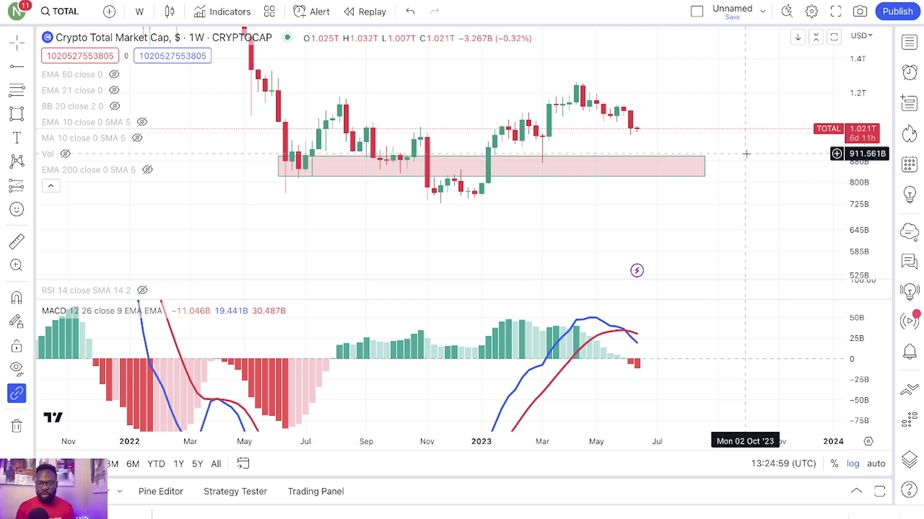
{"action": "left_click_drag", "start_coordinate": [860, 241], "coordinate": [860, 226]}
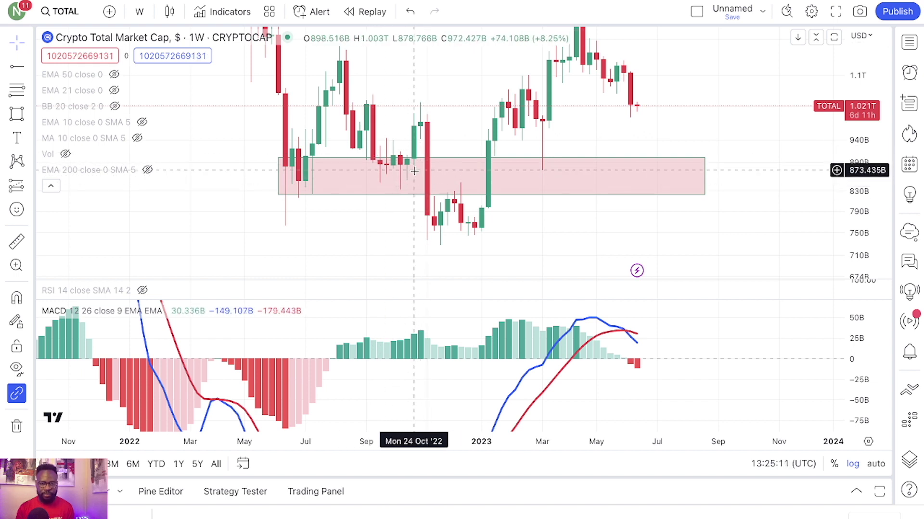
{"action": "left_click", "coordinate": [692, 195]}
{"action": "left_click", "coordinate": [634, 199]}
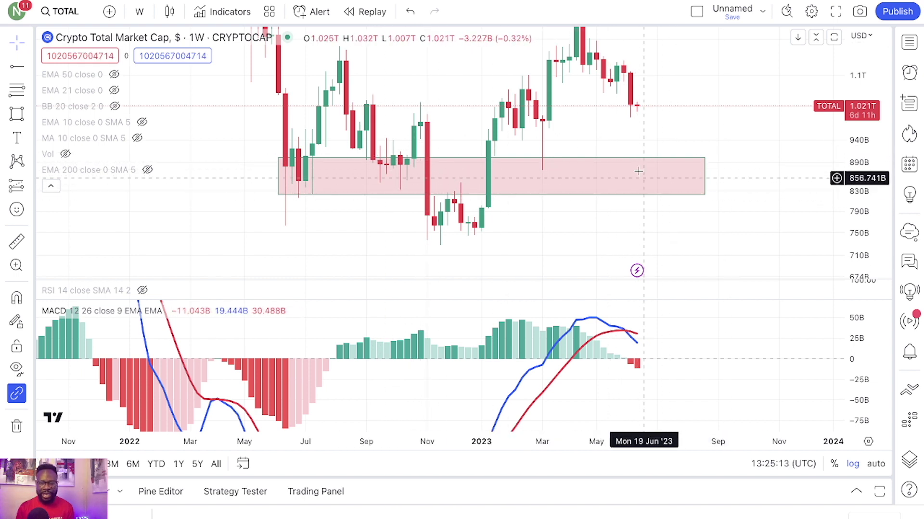
{"action": "left_click", "coordinate": [616, 192]}
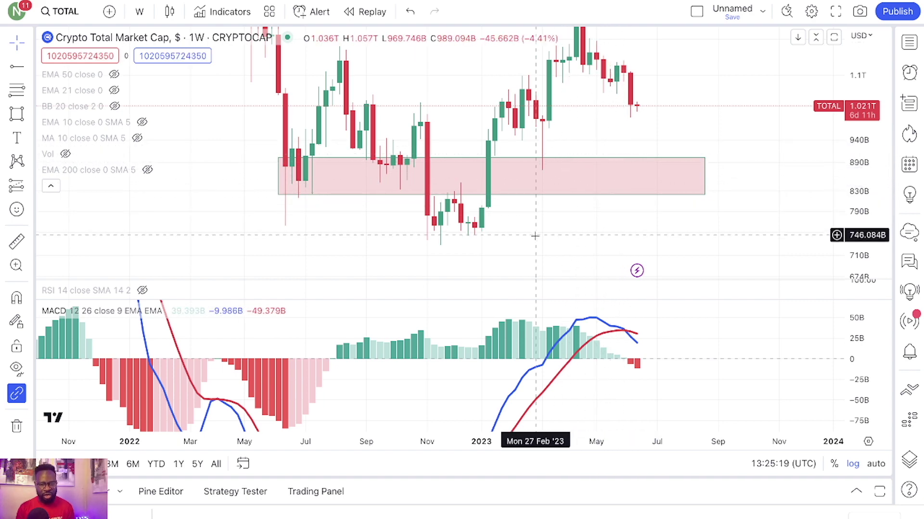
- Place a horizontal ray at about 729B along the late-2022 lows, starting in October 2022
{"action": "left_click_drag", "start_coordinate": [540, 232], "coordinate": [577, 169]}
{"action": "left_click", "coordinate": [17, 67]}
{"action": "left_click", "coordinate": [429, 191]}
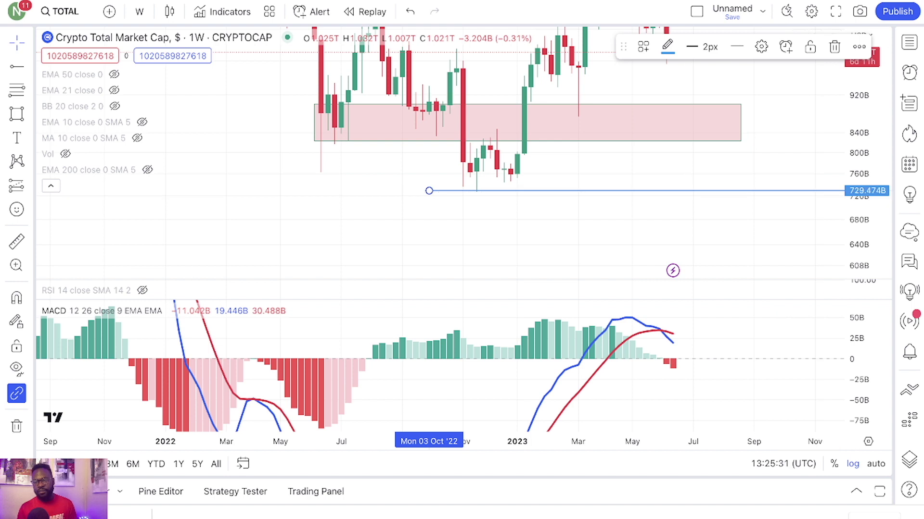
{"action": "left_click_drag", "start_coordinate": [861, 104], "coordinate": [861, 150]}
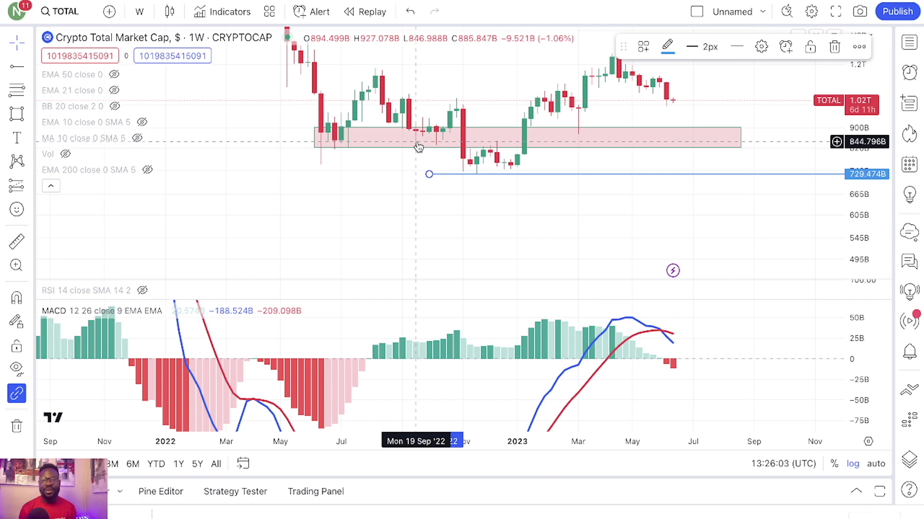
{"action": "scroll", "coordinate": [455, 140], "scroll_direction": "up", "scroll_amount": 2}
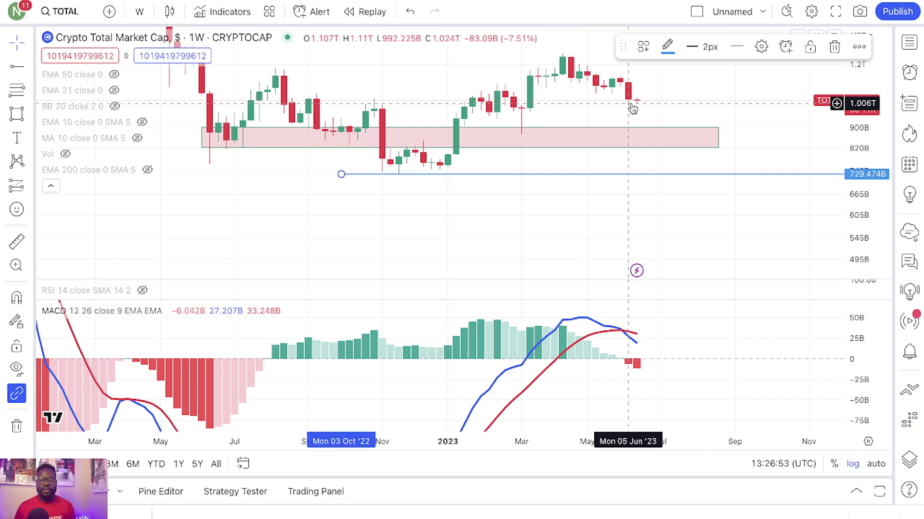
{"action": "left_click", "coordinate": [295, 202]}
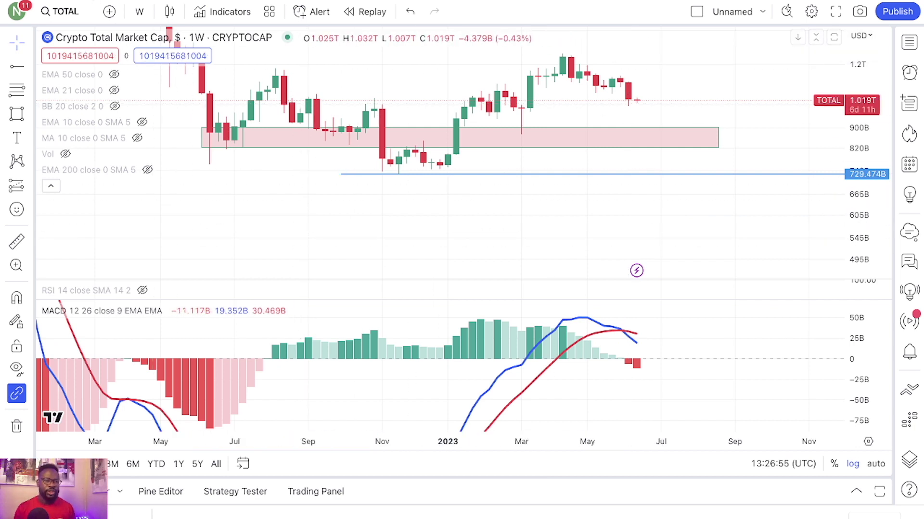
- Switch to the YouTube live stream page of the crypto price update
{"action": "left_click", "coordinate": [96, 1]}
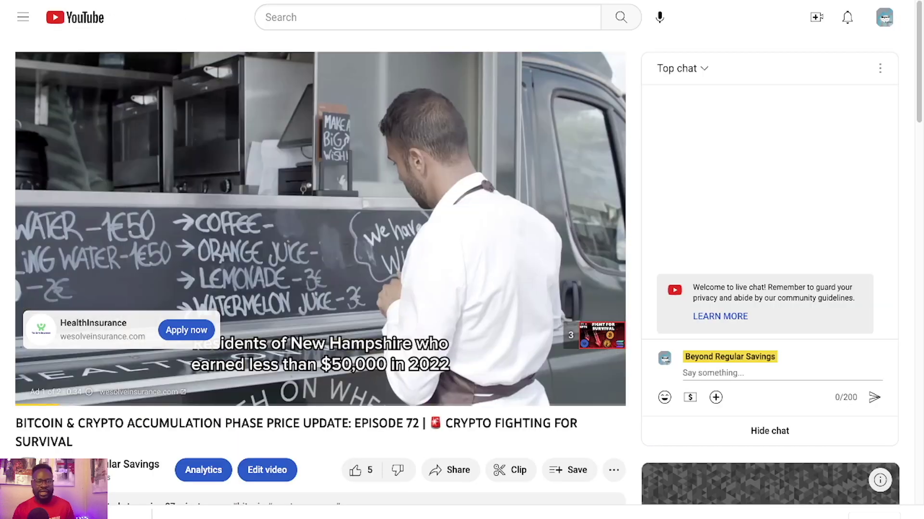